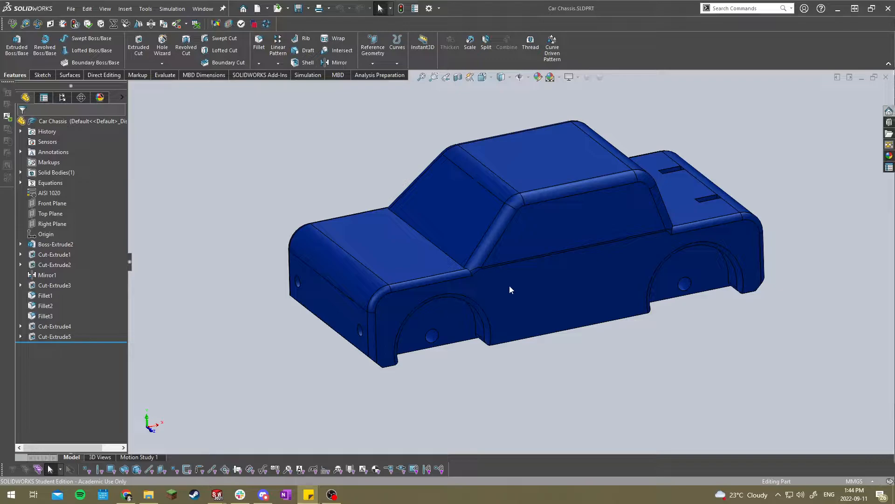
scroll(537, 201, "down", 3)
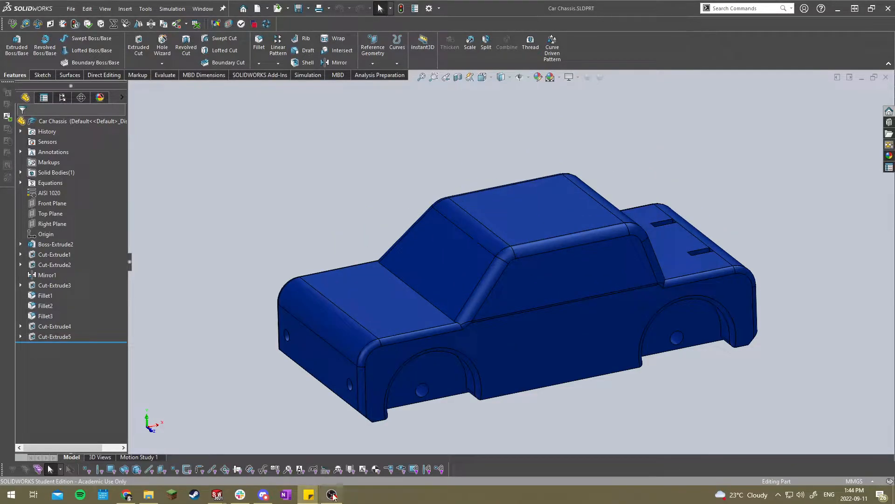
mouse_move(217, 494)
mouse_move(172, 455)
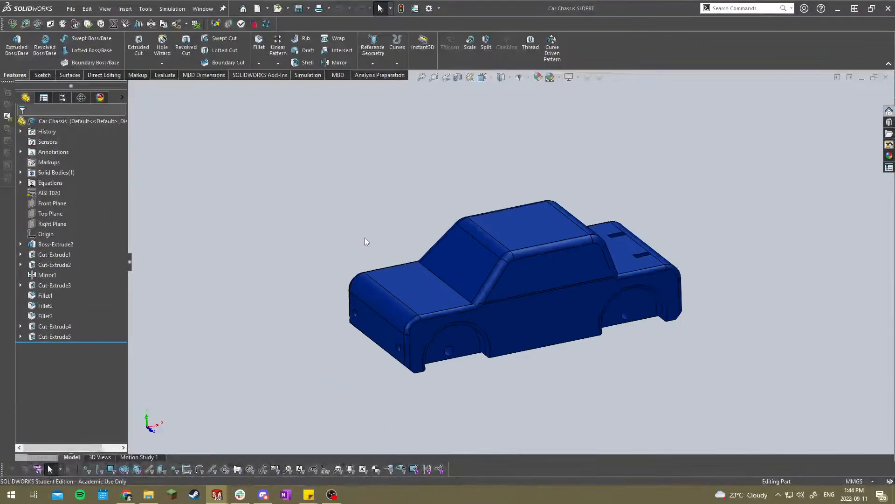
middle_click_drag(415, 299, 498, 304)
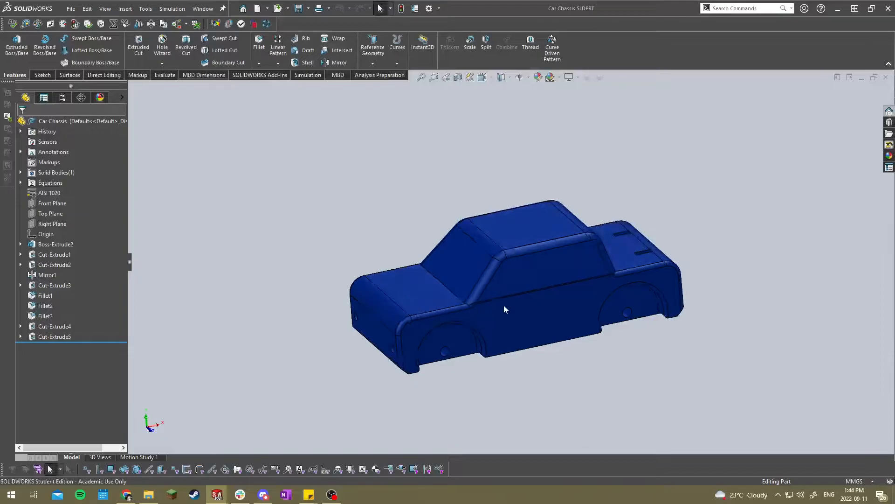
mouse_move(495, 336)
middle_mouse_down()
mouse_move(482, 196)
mouse_move(466, 326)
mouse_move(441, 351)
mouse_move(496, 349)
middle_mouse_up()
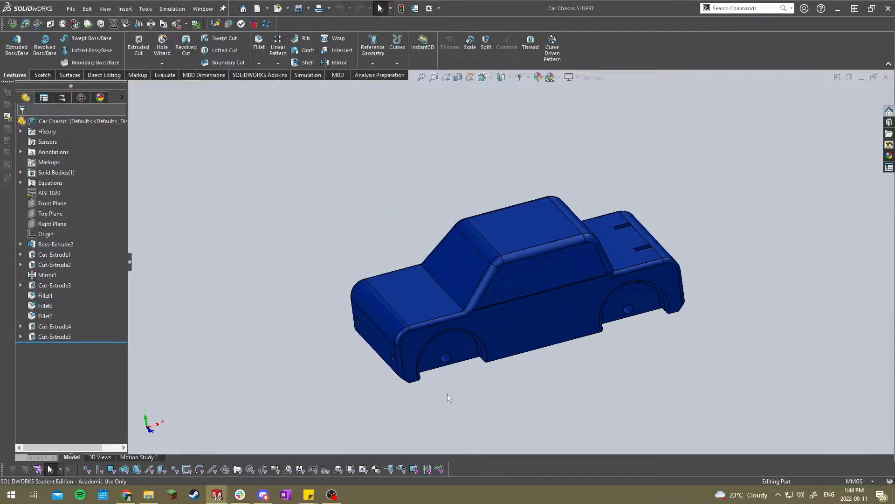
Make a new assembly from the open Car Chassis part and place the chassis as its first component.
left_click(268, 8)
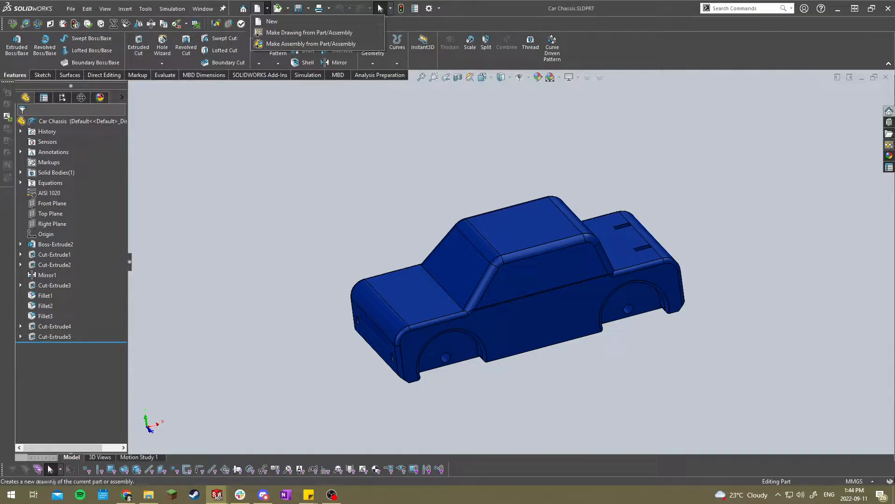
left_click(257, 33)
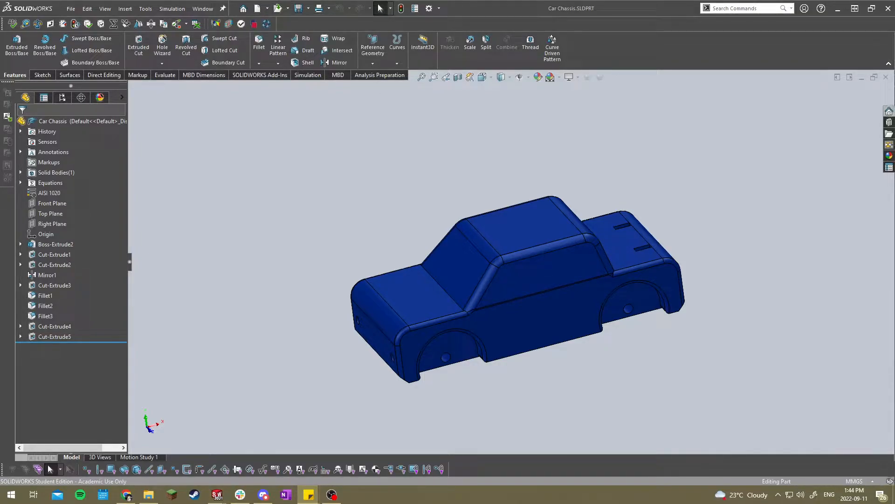
left_click(267, 8)
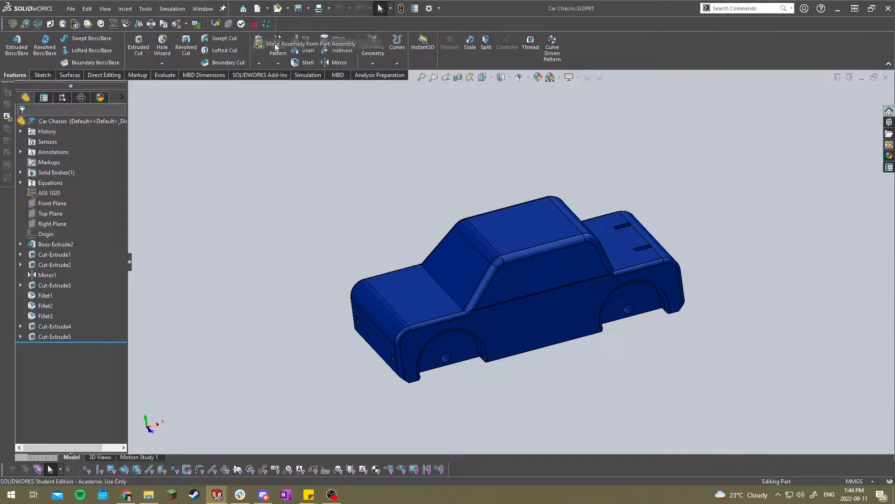
left_click(299, 46)
left_click(329, 143)
left_click(278, 143)
left_click(357, 144)
left_click(333, 140)
left_click(303, 140)
left_click(279, 141)
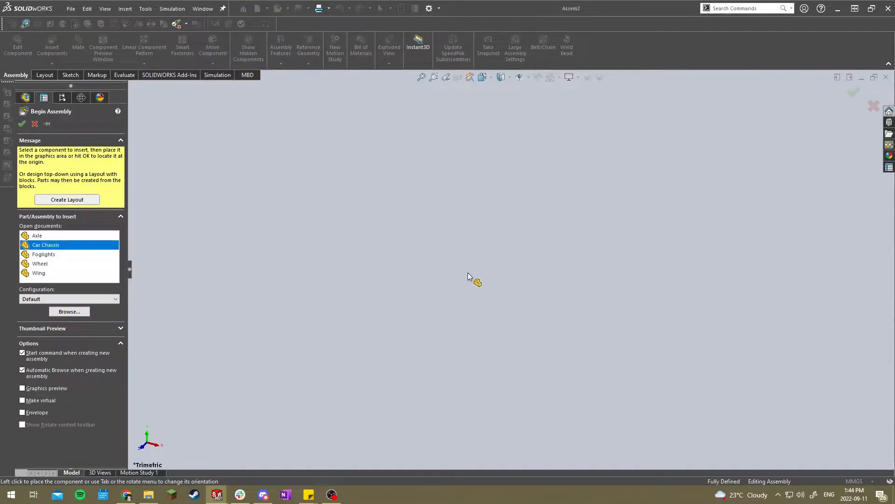
left_click(494, 255)
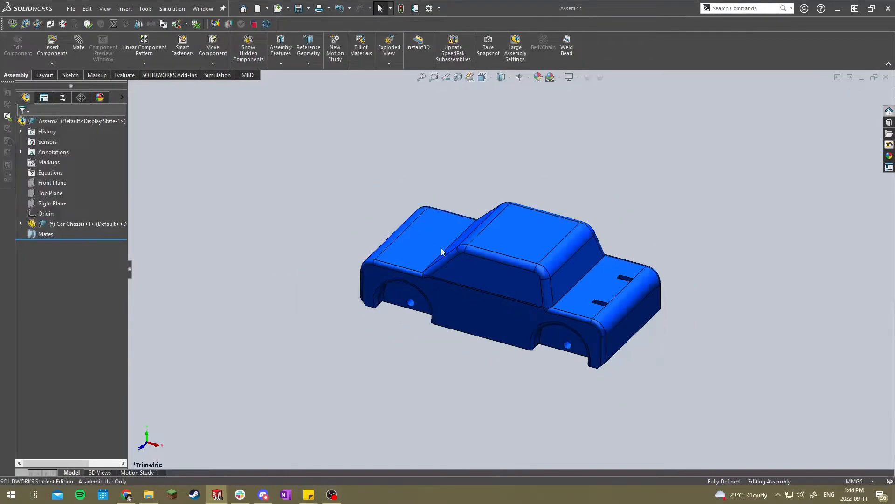
middle_click_drag(502, 307, 537, 234)
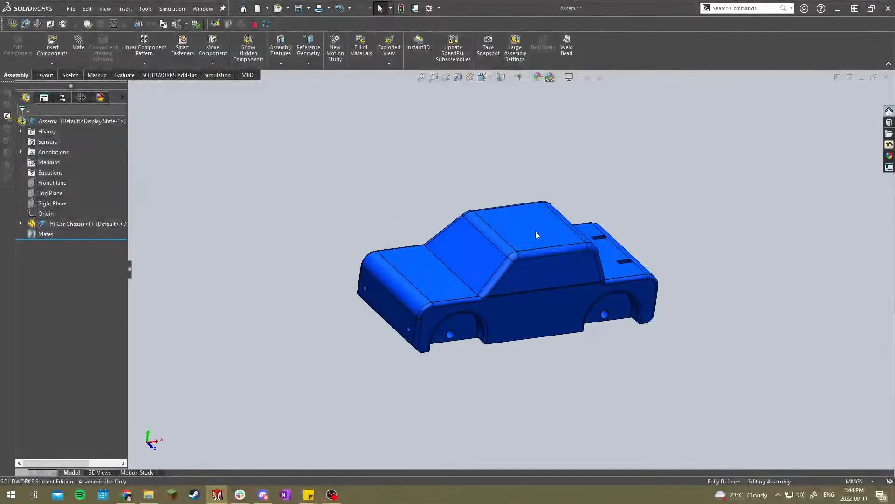
Create another new document from the custom ASSM_DAR assembly template.
left_click(257, 9)
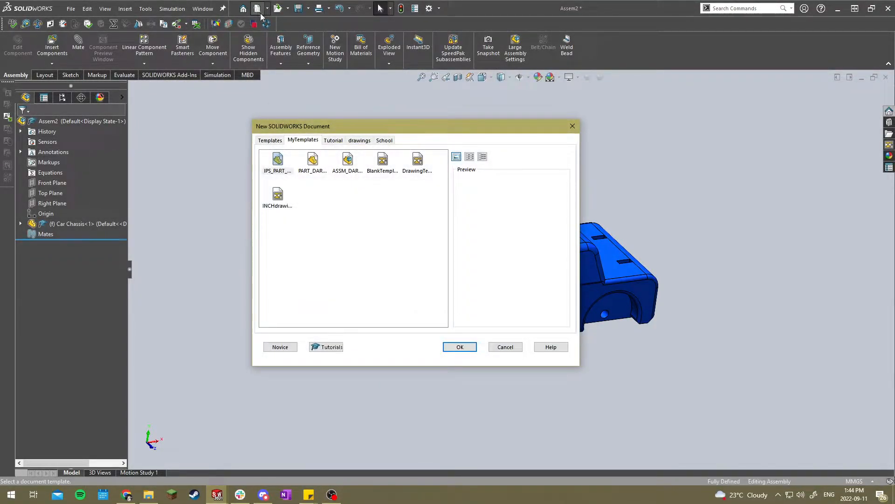
left_click(342, 160)
left_click(461, 347)
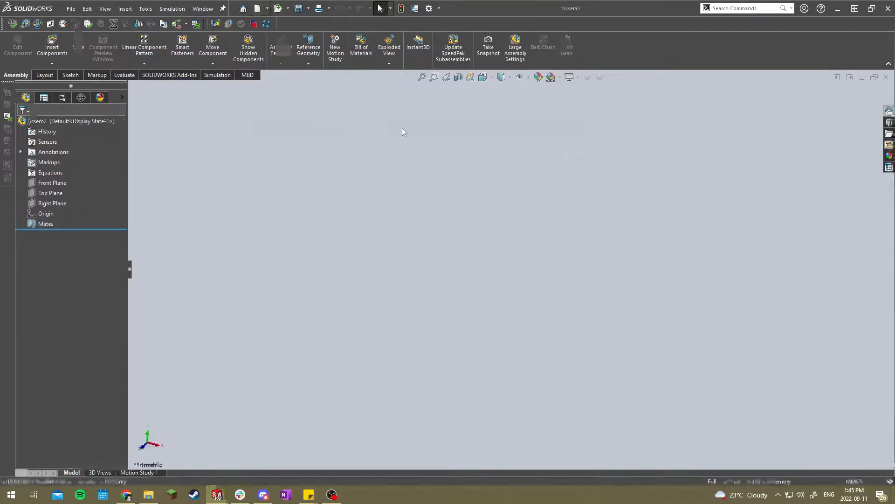
Insert the open Car Chassis part into the second assembly and close that assembly.
left_click(69, 293)
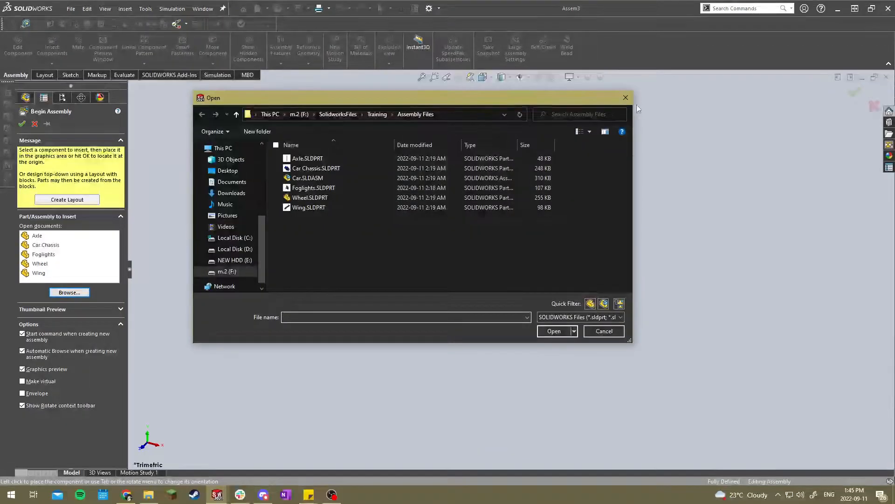
left_click(625, 97)
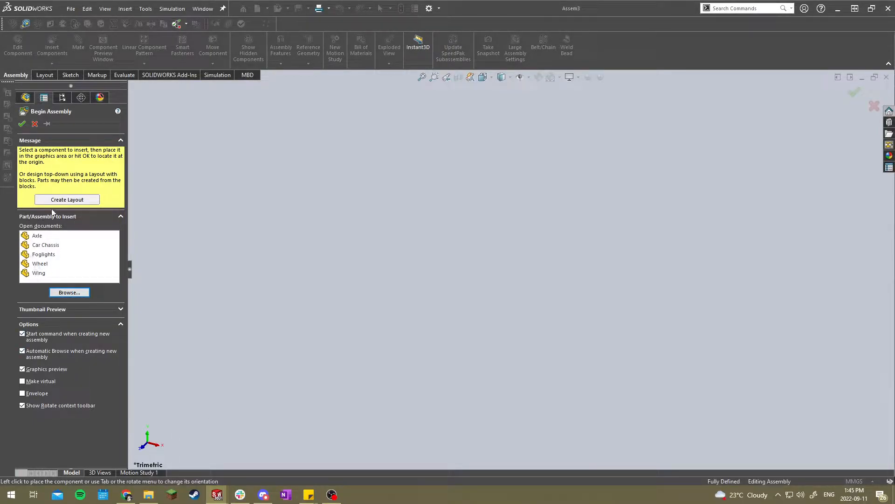
left_click(42, 245)
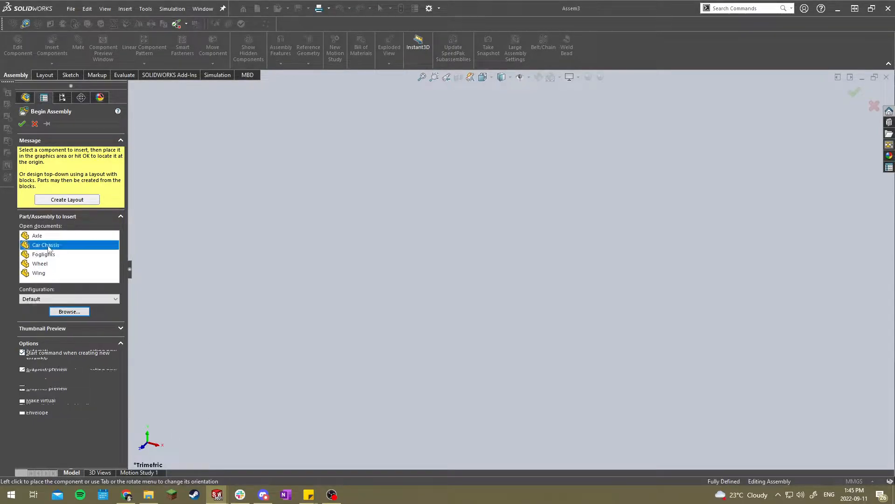
left_click(541, 300)
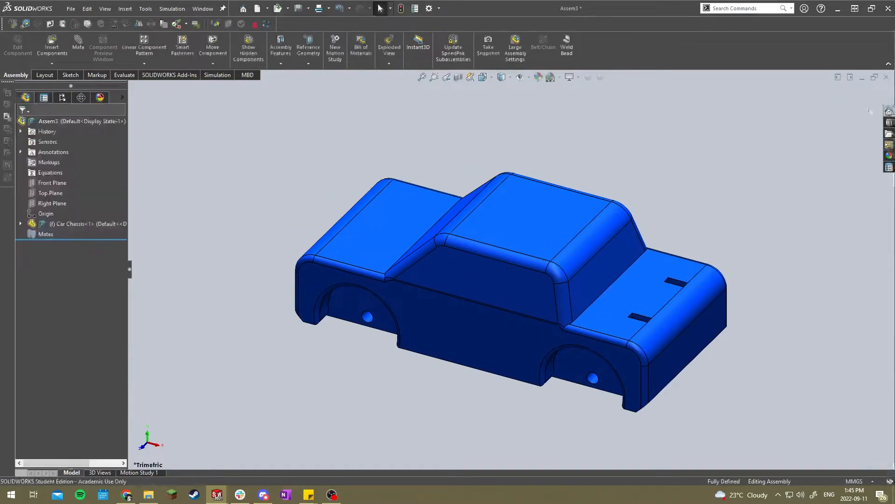
left_click(378, 254)
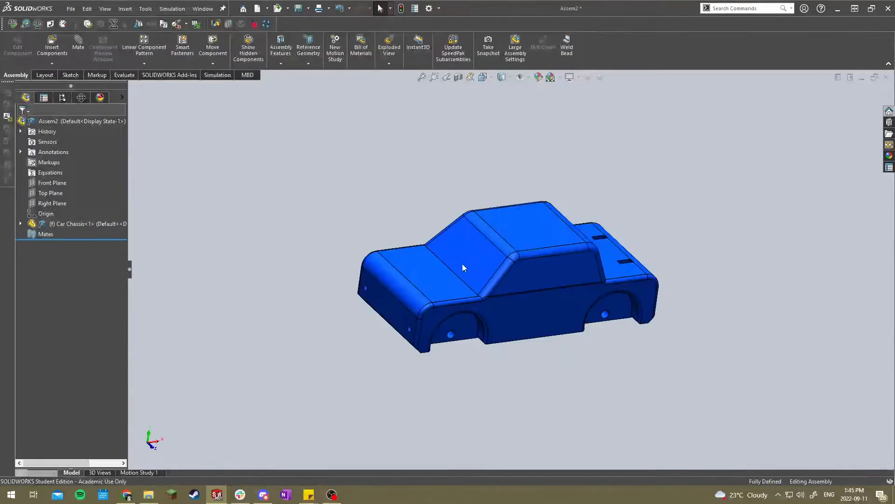
Float the fixed Car Chassis component in the first assembly.
scroll(410, 255, "down", 4)
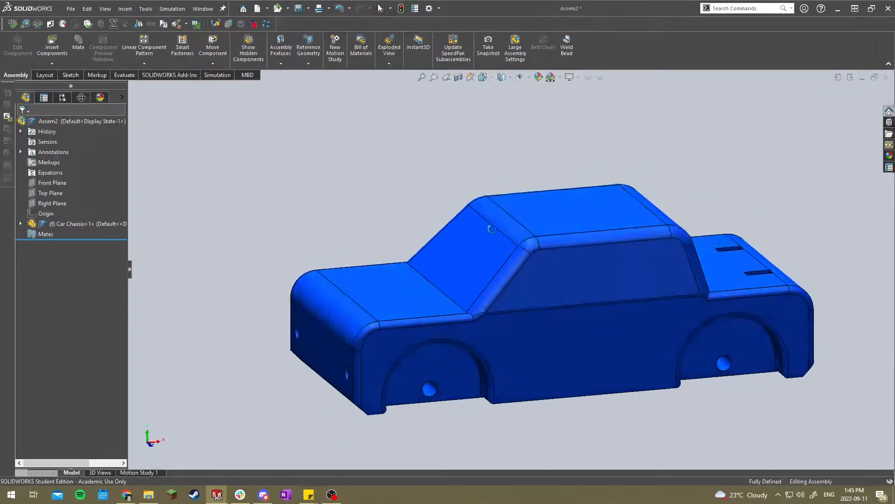
left_click(529, 348)
scroll(514, 339, "up", 3)
left_click(456, 270)
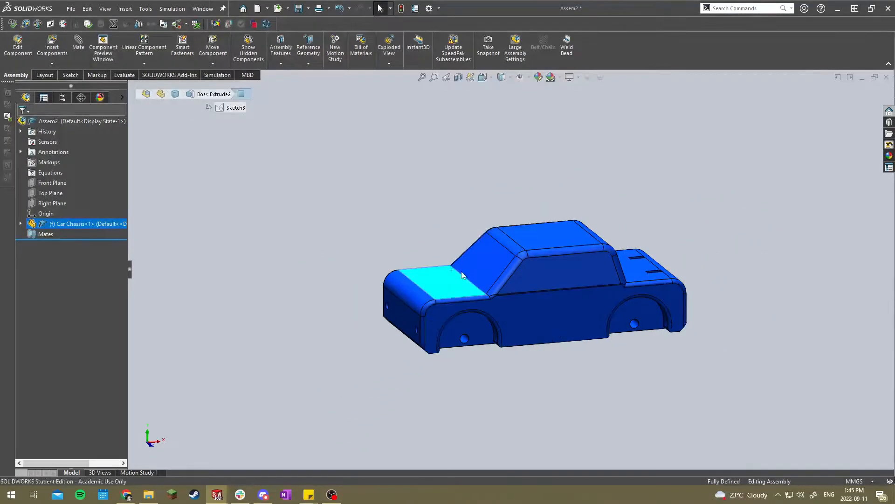
right_click(536, 312)
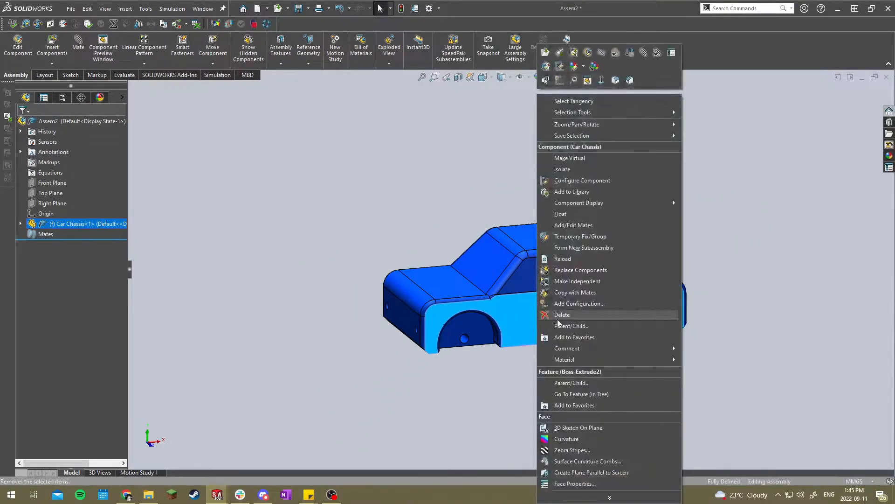
left_click(432, 211)
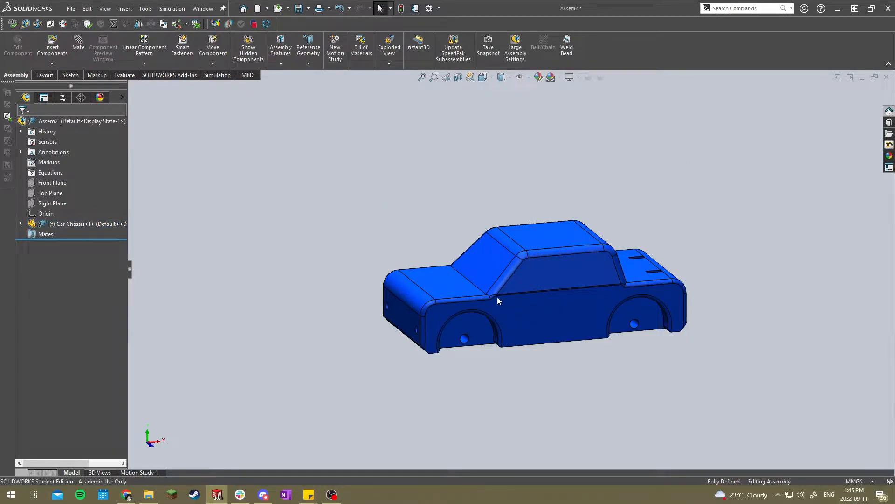
right_click(556, 309)
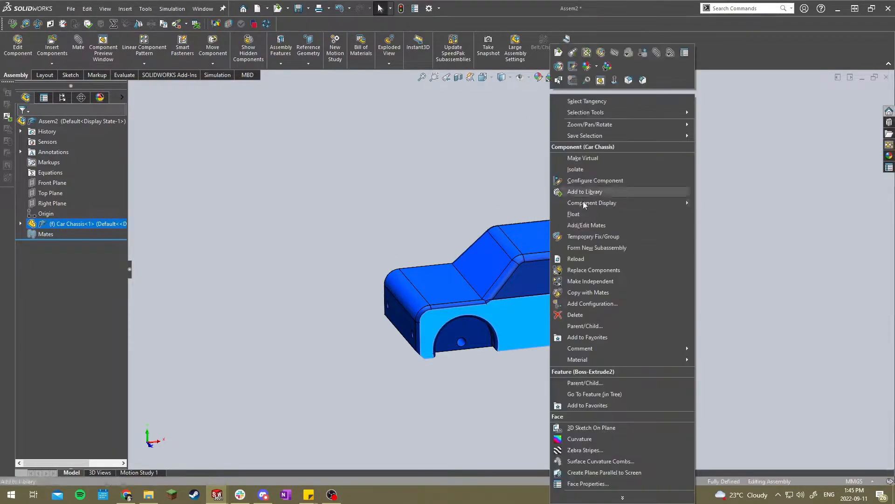
left_click(584, 218)
left_click(441, 199)
Move the floated chassis slightly to test its freedom of movement.
left_click_drag(537, 327, 558, 316)
left_click(307, 171)
left_click(416, 209)
left_click(351, 182)
Expand the chassis component's feature tree and compare its Front and Top Planes with the assembly's Front Plane.
left_click(21, 224)
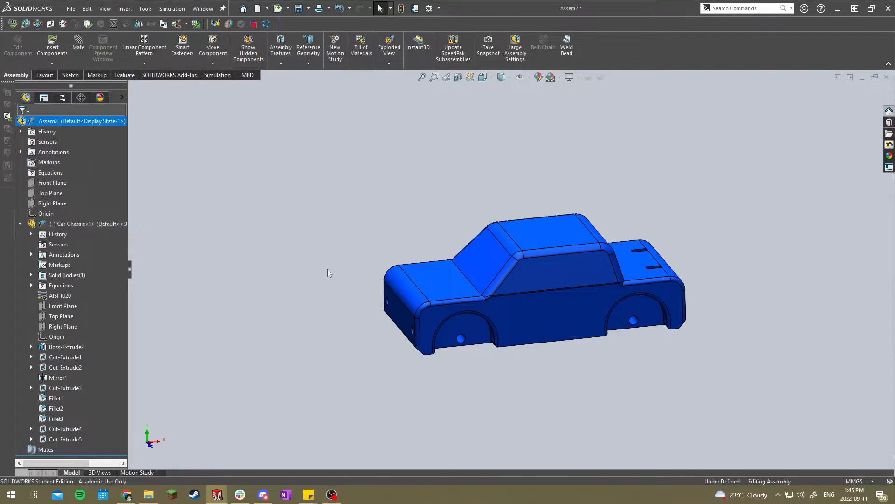
left_click(74, 306)
left_click(247, 251)
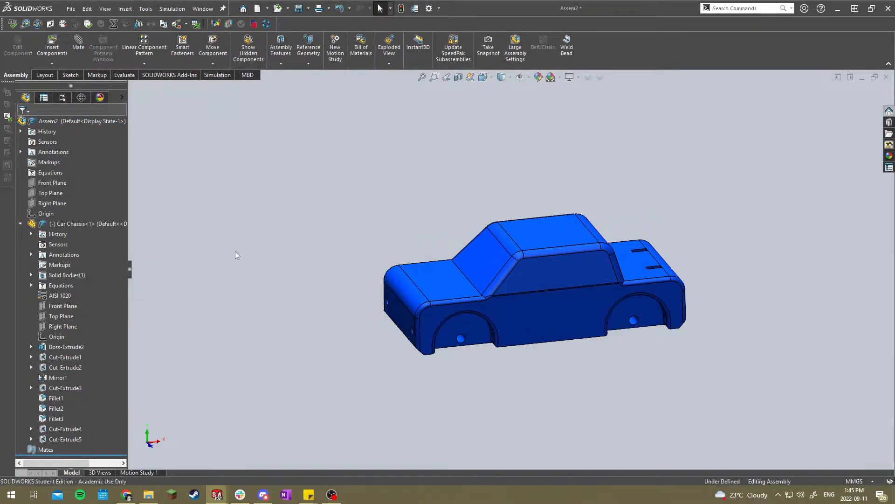
left_click(74, 306)
left_click(51, 185)
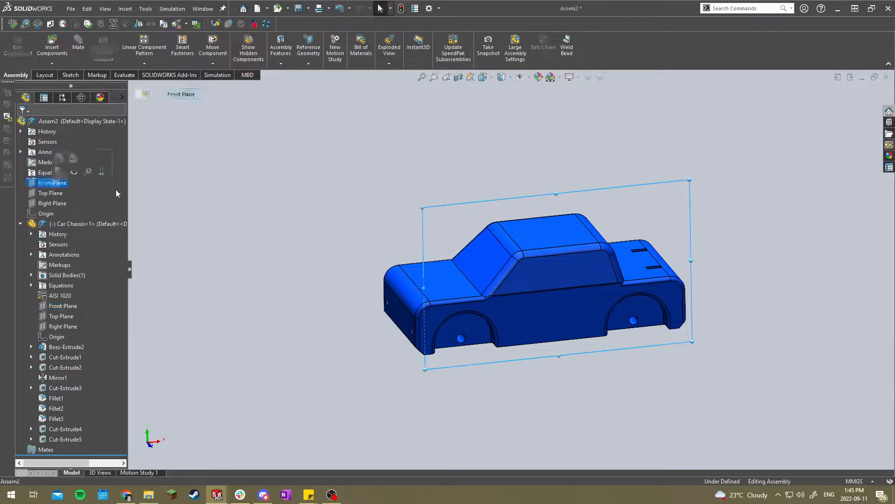
left_click(72, 305)
left_click(340, 290)
left_click(69, 317)
left_click(345, 248)
Shift the floating chassis freely to another position in the assembly.
middle_click_drag(345, 247, 520, 312)
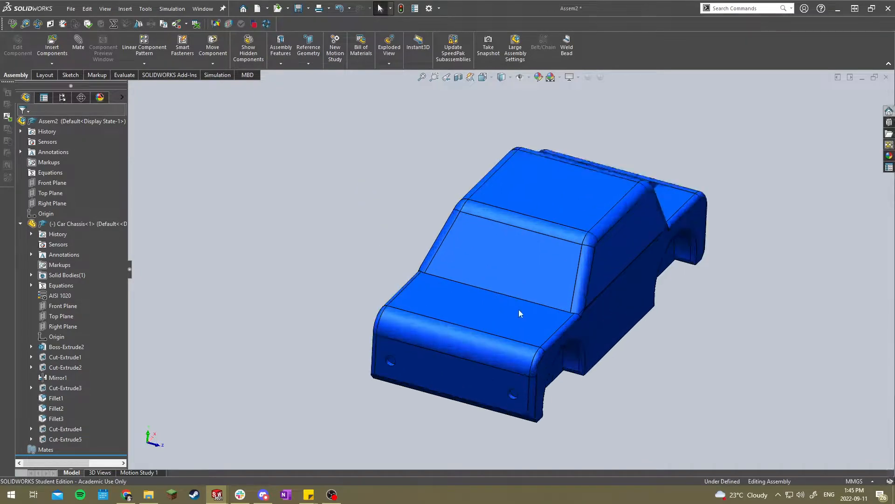
middle_click_drag(513, 266, 496, 289)
scroll(495, 287, "up", 3)
left_click_drag(469, 281, 505, 242)
left_click(390, 246)
left_click(394, 218)
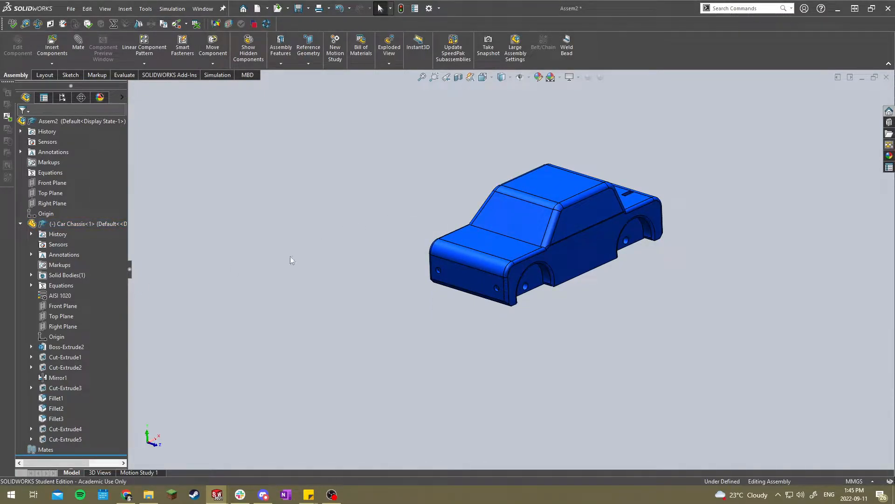
mouse_move(502, 243)
left_mouse_down()
mouse_move(530, 245)
mouse_move(494, 240)
left_mouse_up()
left_click(420, 230)
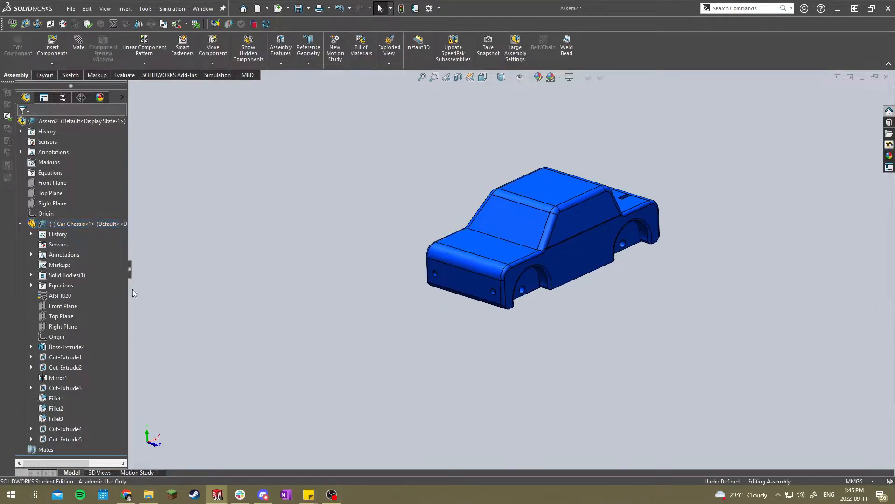
Add a coincident mate between the chassis's Front Plane and the assembly's Front Plane.
left_click(63, 305)
left_click(362, 251)
left_click(75, 308)
left_click(323, 227)
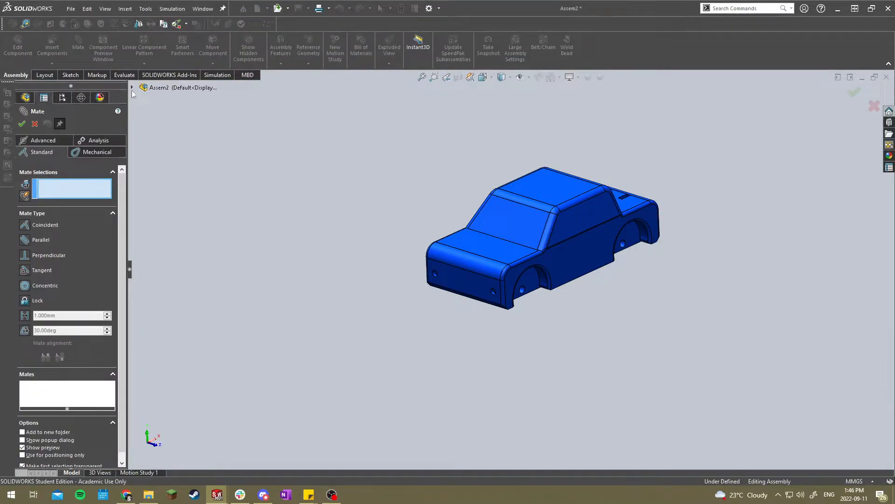
left_click(132, 87)
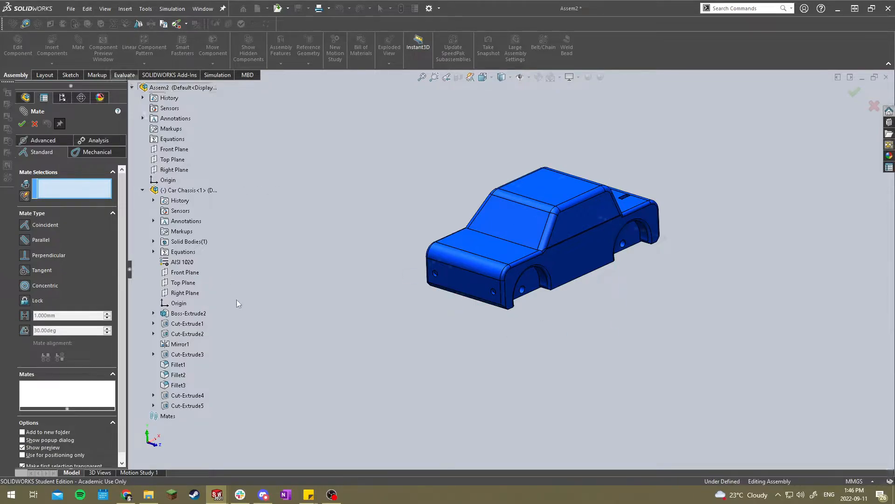
left_click(185, 272)
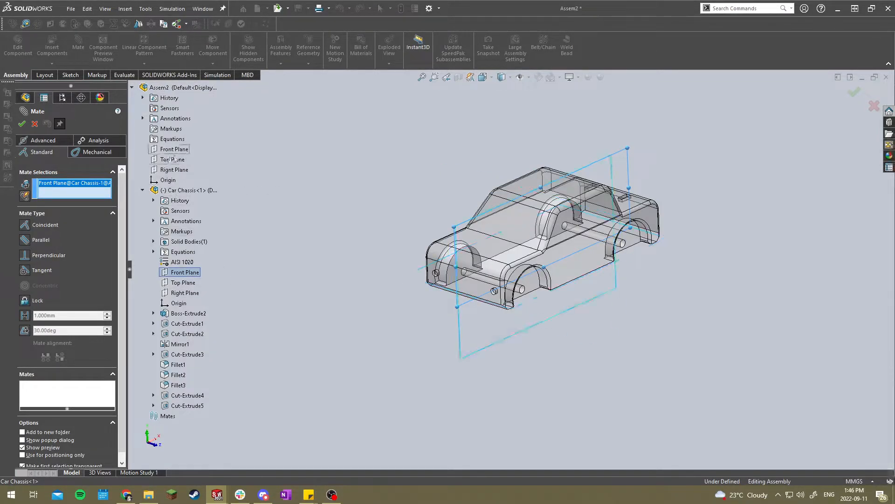
left_click(173, 149)
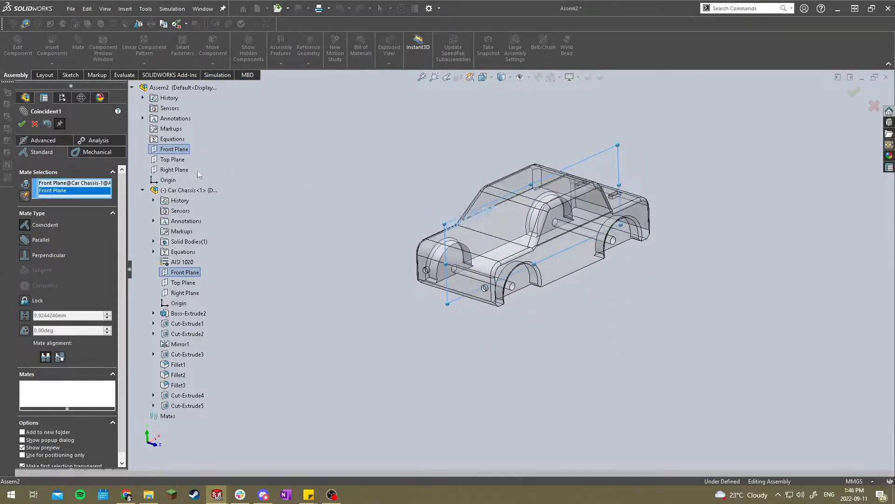
left_click(22, 124)
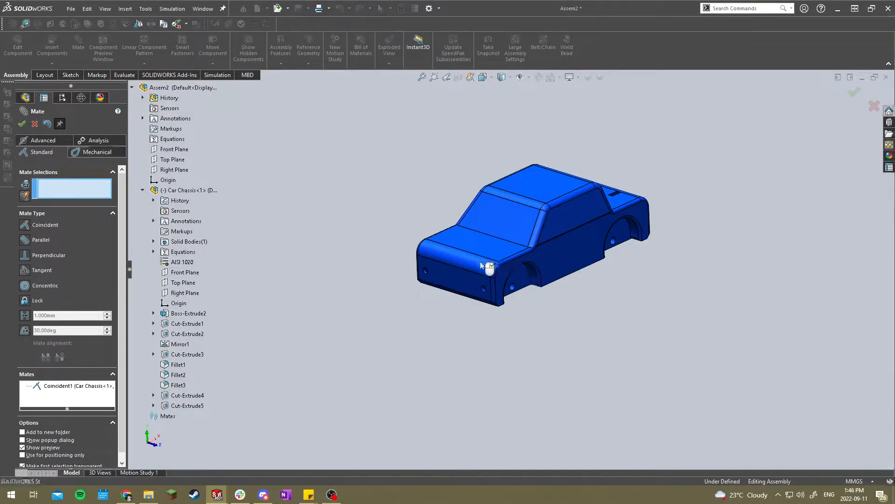
Add a coincident mate between the chassis's Top Plane and the assembly's Top Plane.
left_click_drag(475, 192, 434, 245)
left_click(183, 282)
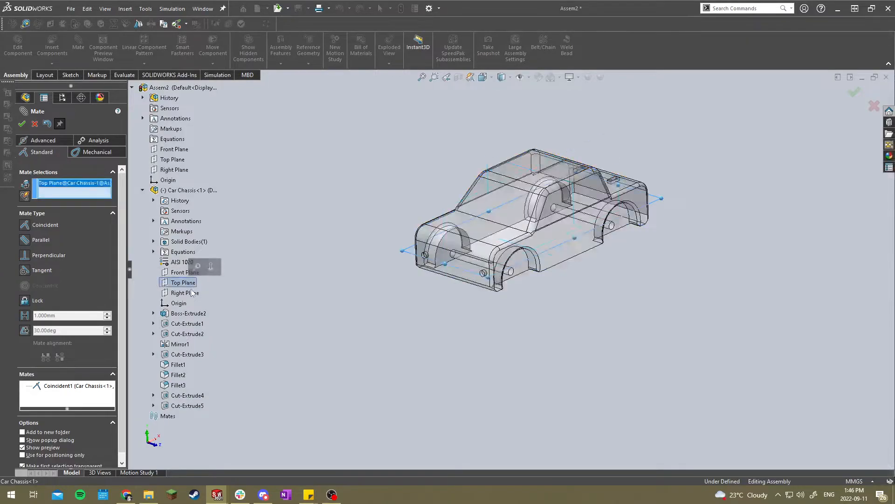
left_click(169, 160)
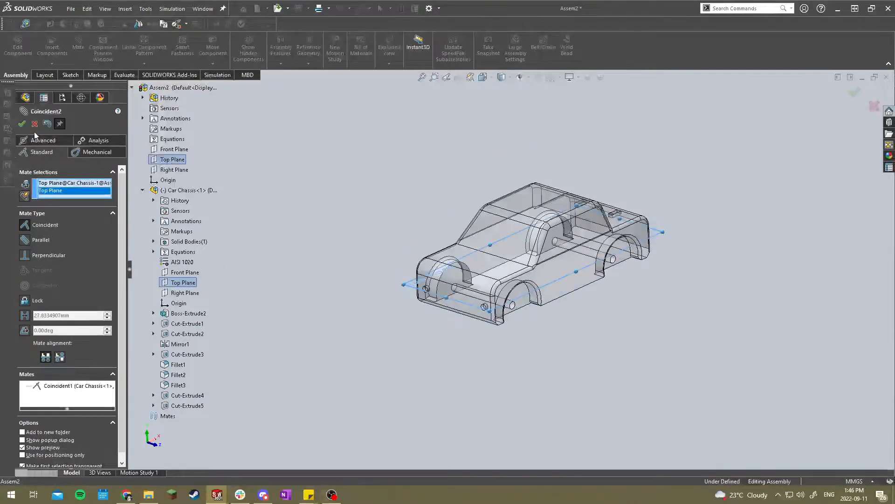
left_click(23, 124)
Test the chassis's remaining movement, add a coincident mate between its Right Plane and the assembly's Right Plane, and finish mating.
left_click_drag(490, 280, 460, 291)
left_click(185, 293)
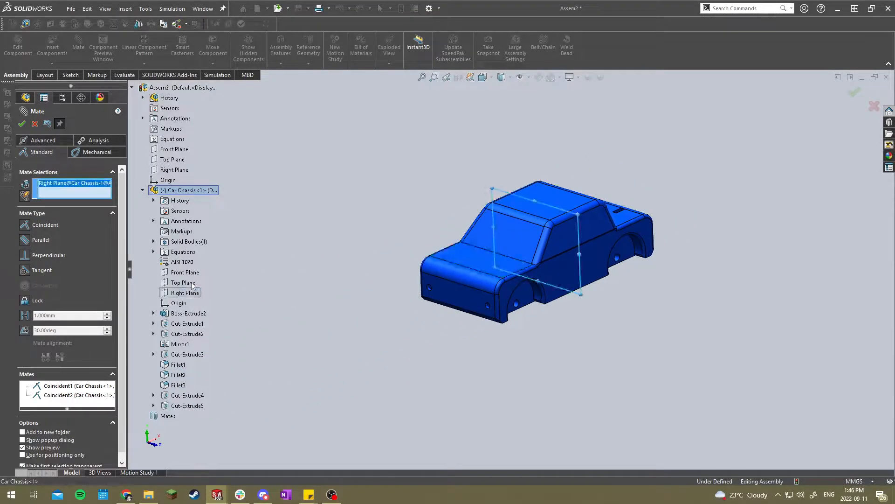
left_click(176, 170)
right_click(545, 259)
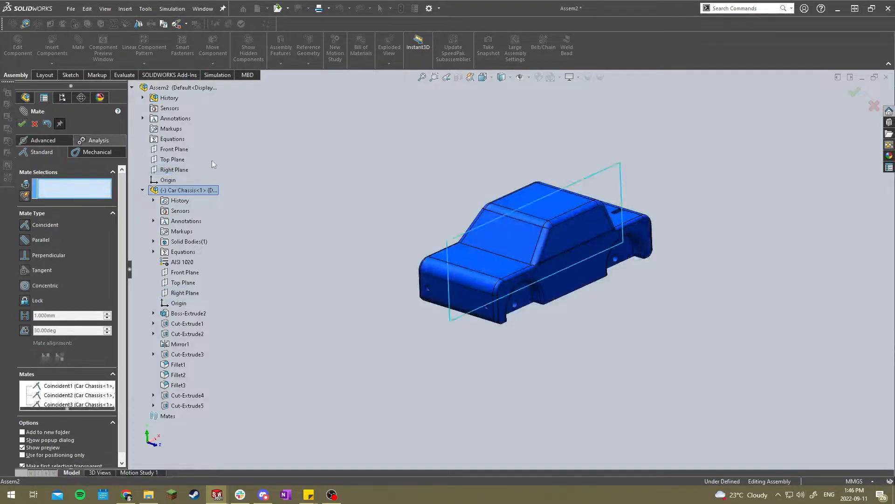
left_click(35, 125)
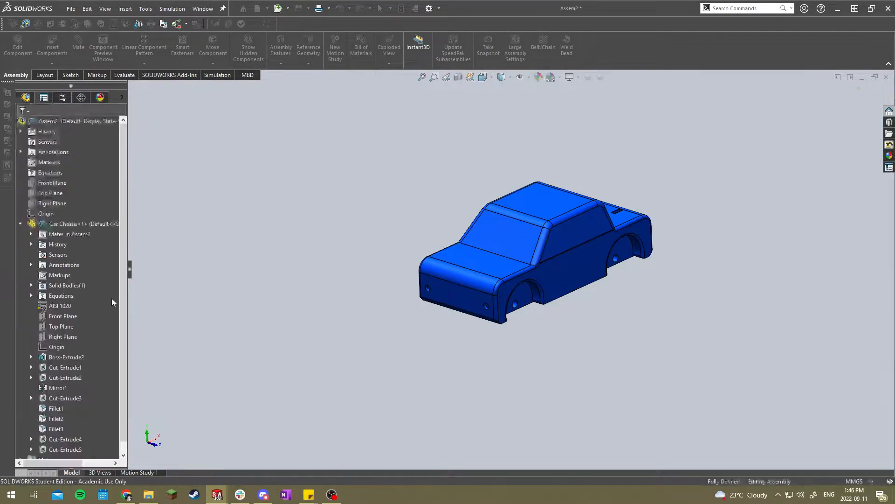
Delete all three coincident plane mates of the chassis from the assembly.
left_click(20, 224)
left_click(20, 234)
left_click(63, 243)
left_click(63, 254, "shift")
left_click(70, 265, "shift")
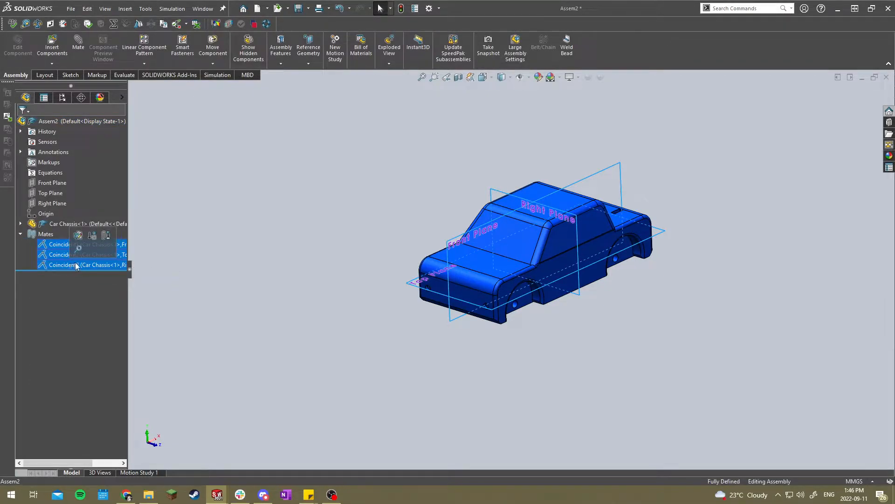
key("Delete")
left_click(350, 204)
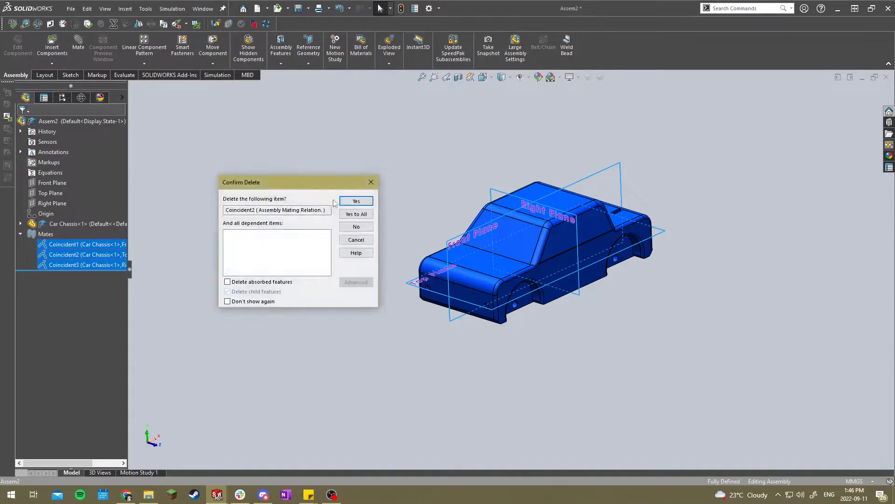
left_click(364, 214)
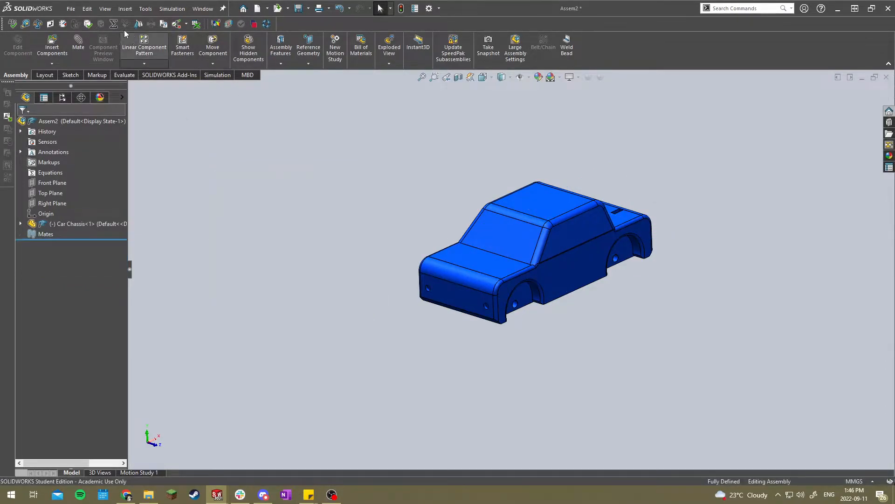
Mate the chassis's origin coincident with the assembly's origin.
left_click(132, 87)
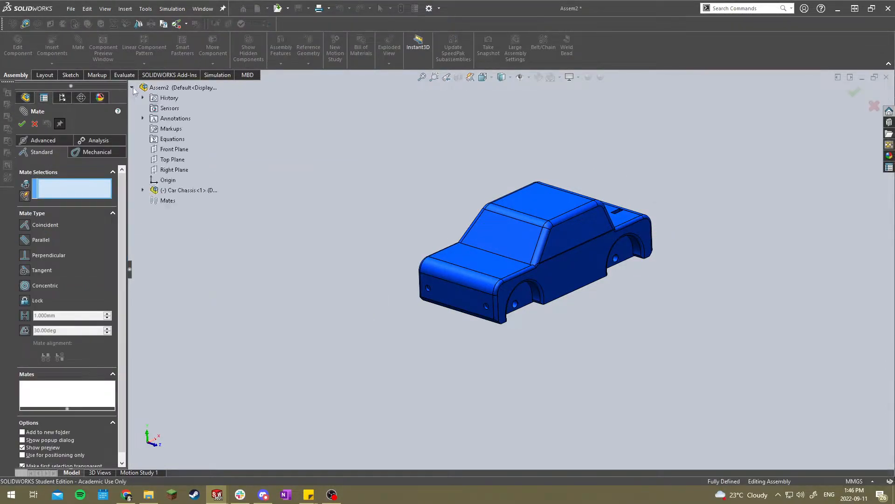
left_click(142, 190)
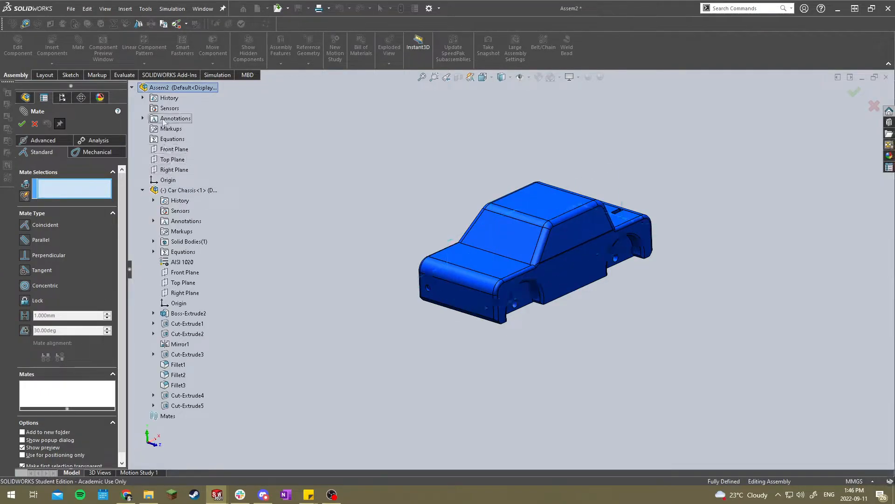
left_click(168, 180)
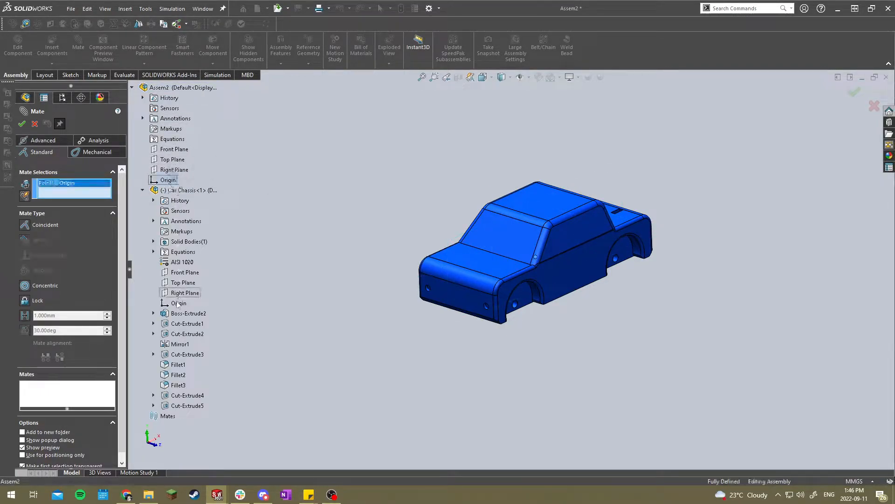
left_click(178, 303)
left_click(23, 124)
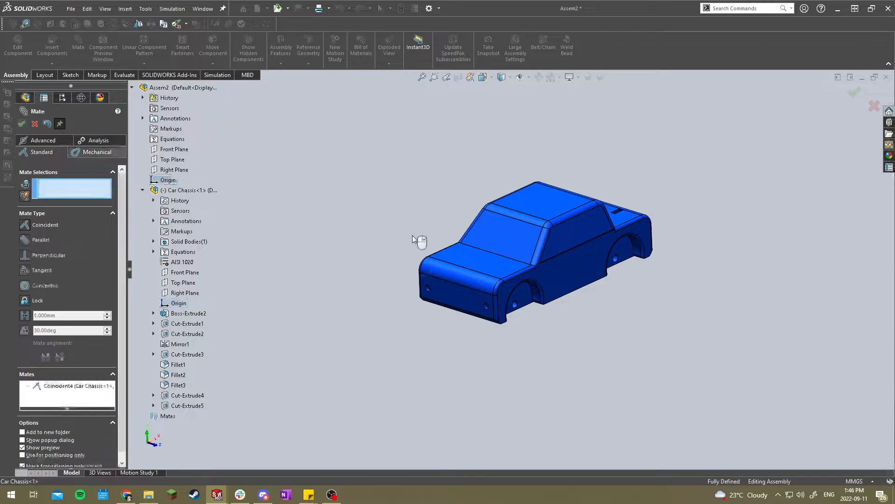
left_click(35, 124)
Try to move the chassis to check its freedom of movement, and collapse its feature tree.
mouse_move(502, 269)
left_mouse_down()
mouse_move(482, 253)
mouse_move(490, 257)
left_mouse_up()
left_click(393, 229)
left_click(21, 224)
left_click(371, 214)
Insert the Axle, Foglights and Wheel parts together, placing the axle ahead of the chassis and the other two above its front half.
middle_click_drag(508, 200, 485, 201)
scroll(545, 227, "down", 2)
middle_click_drag(545, 227, 448, 182)
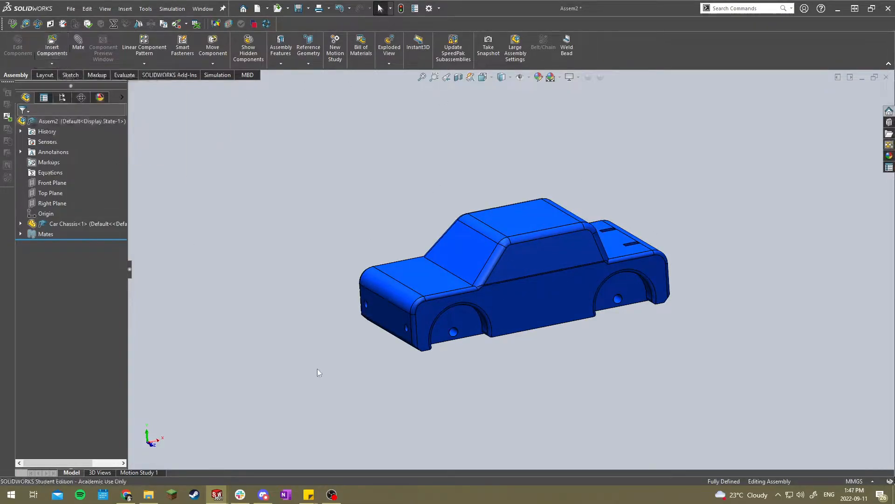
left_click(52, 46)
left_click(53, 224)
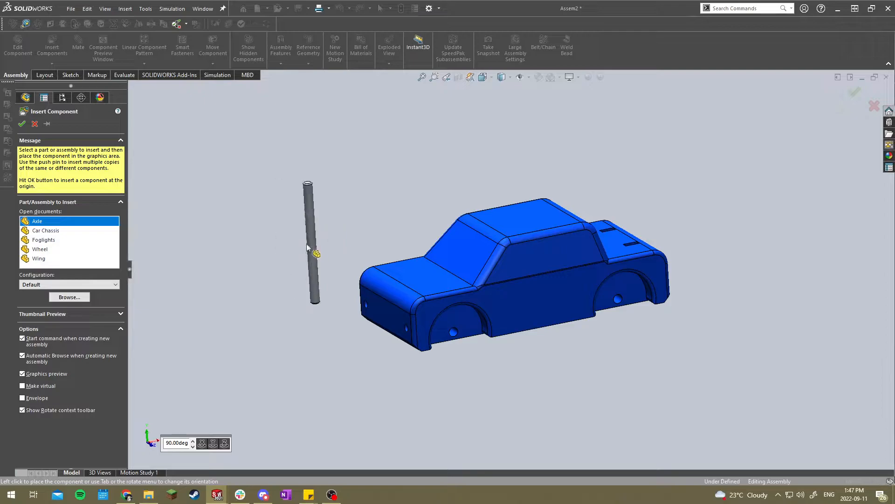
left_click(62, 229, "ctrl")
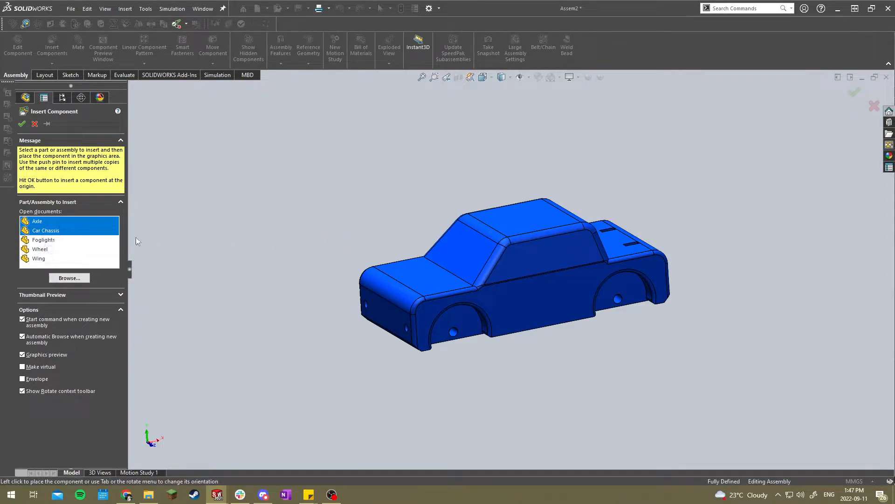
left_click(51, 232, "ctrl")
left_click(53, 240, "ctrl")
left_click(52, 249, "ctrl")
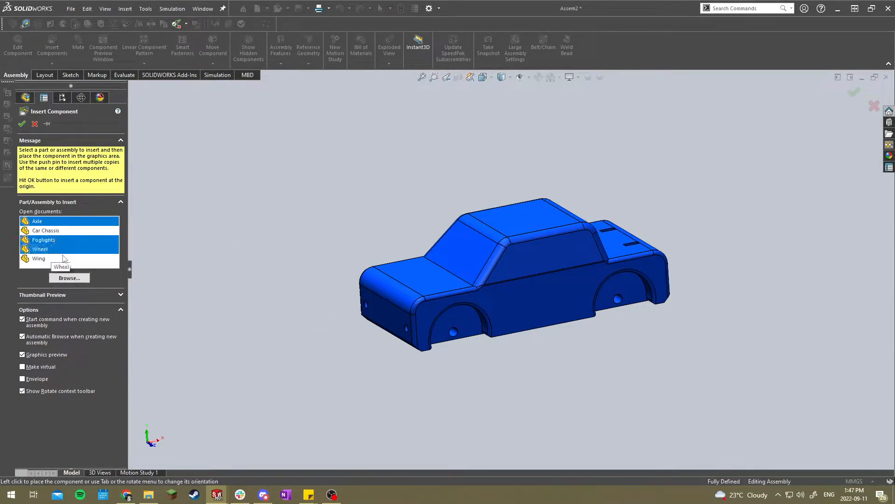
left_click(405, 228)
left_click(413, 208)
left_click(484, 186)
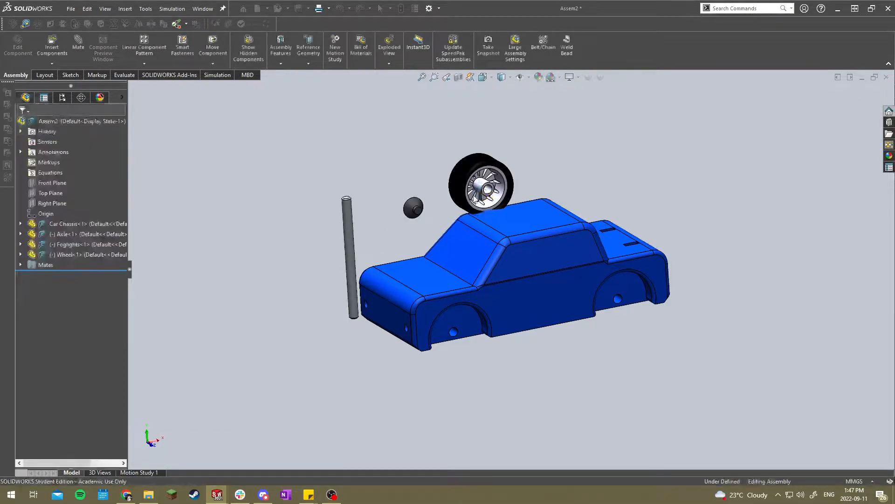
Turn the assembly into a floating window, shift it aside, and minimise the Foglights part window behind it.
left_click(877, 77)
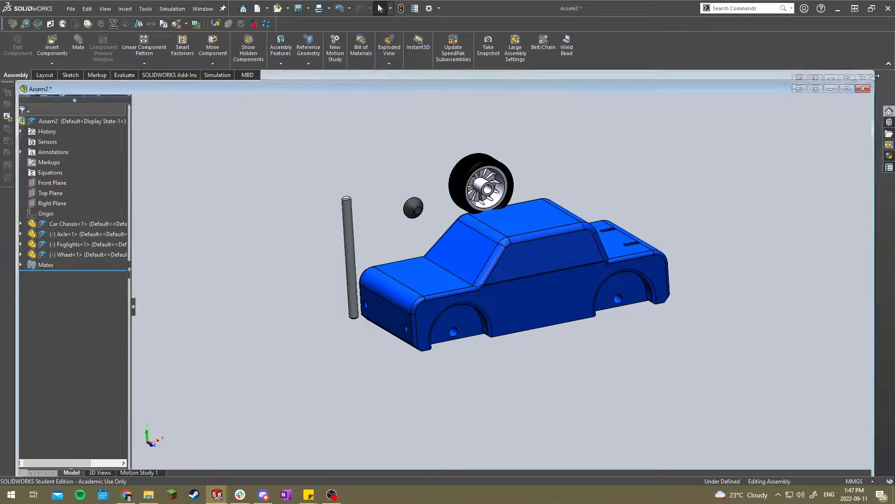
left_click_drag(676, 86, 492, 85)
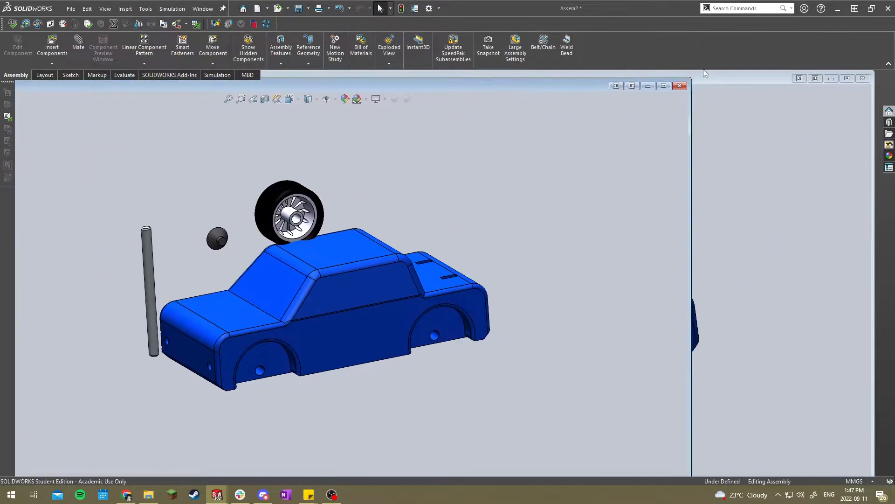
left_click(779, 101)
left_click_drag(711, 110, 599, 203)
left_click(734, 195)
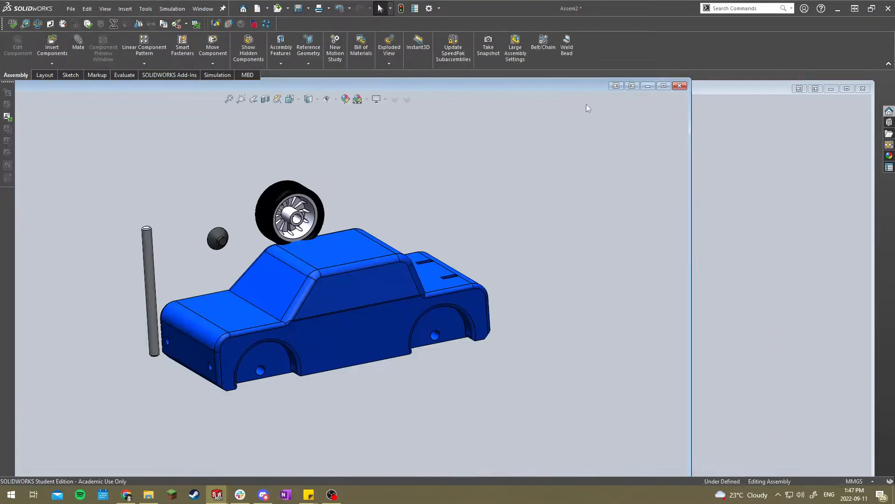
left_click(756, 89)
left_click(831, 90)
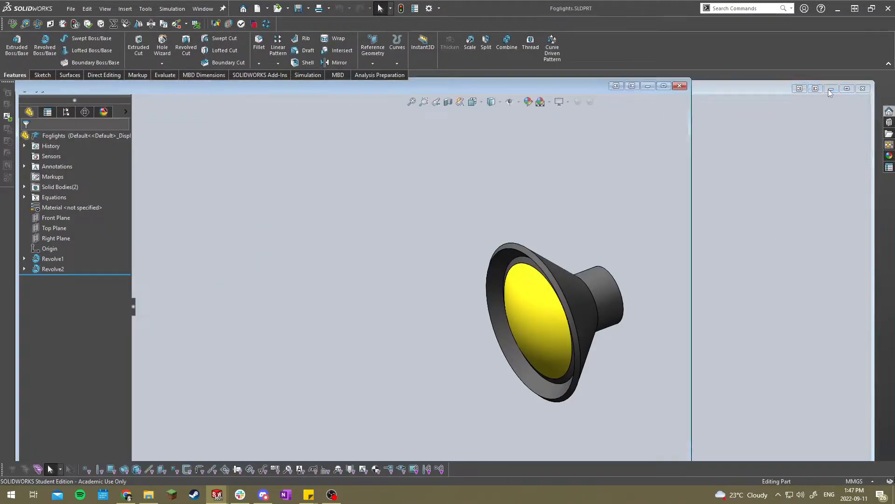
Arrange the assembly and Wing part windows so both show, and insert the Wing into the assembly above the chassis.
left_click_drag(569, 87, 510, 94)
left_click_drag(706, 93, 684, 203)
left_click_drag(507, 93, 673, 71)
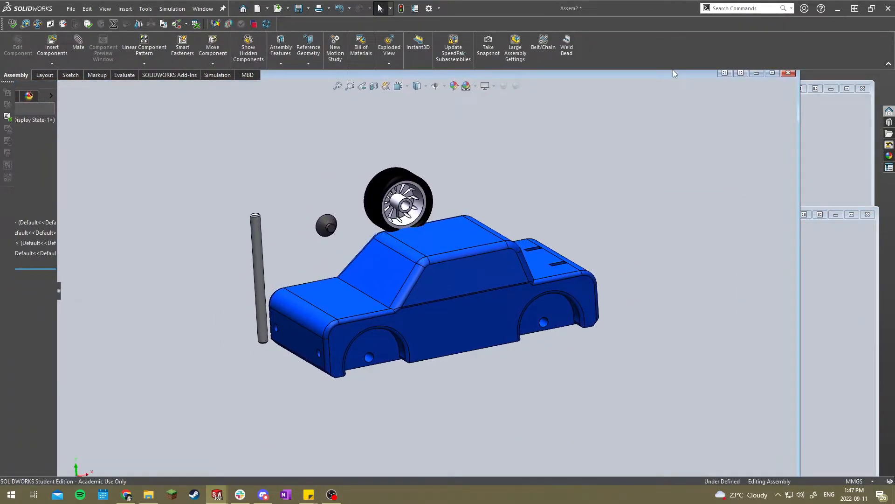
left_click(804, 209)
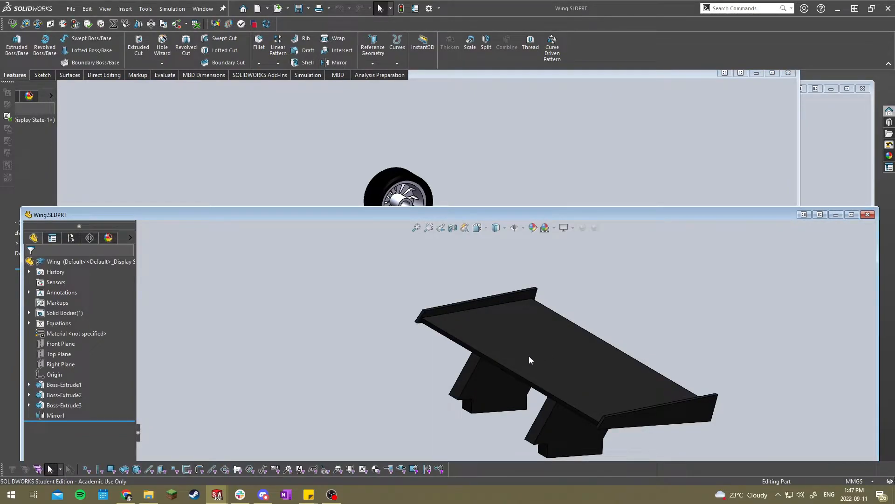
left_click_drag(530, 357, 499, 164)
Bring the assembly window back to the front and maximise it.
left_click(772, 72)
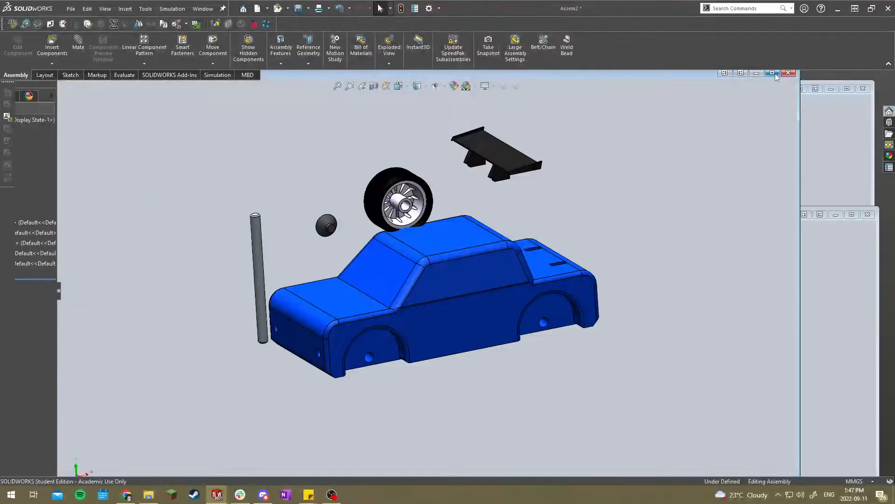
left_click_drag(677, 75, 594, 155)
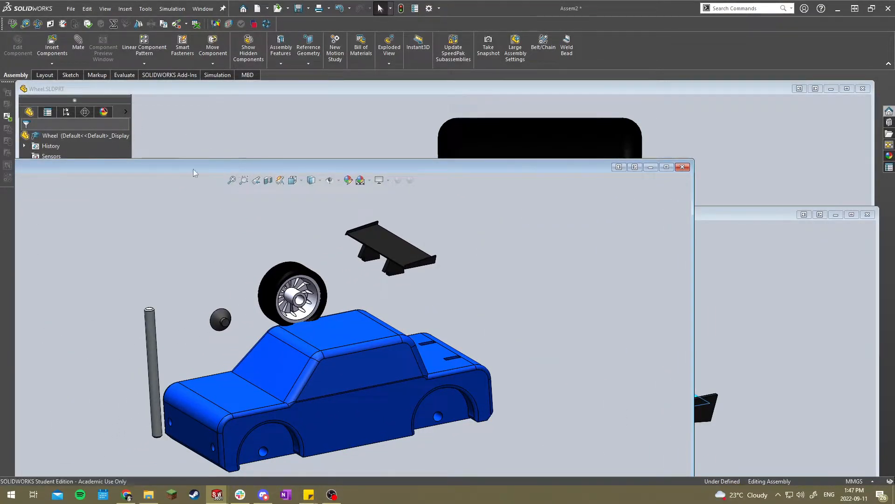
left_click(666, 167)
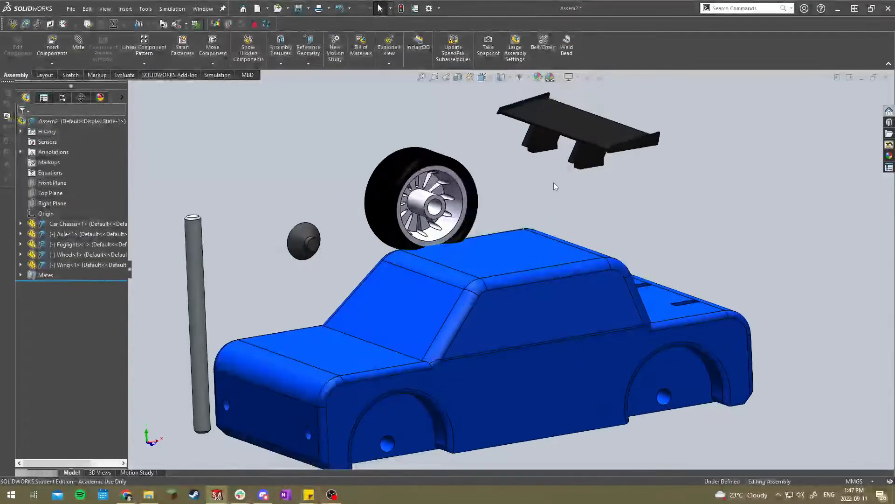
Duplicate the wheel to place three more instances around the original above the chassis.
middle_click_drag(509, 191, 487, 212)
right_click_drag(433, 230, 469, 213)
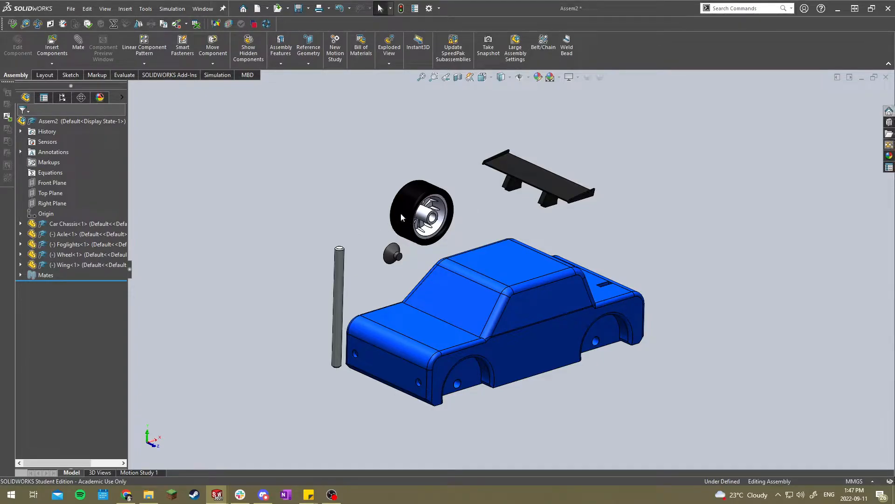
left_click_drag(404, 213, 396, 126, "ctrl")
left_click_drag(328, 191, 298, 112, "ctrl")
mouse_move(366, 200)
middle_mouse_down()
mouse_move(387, 219)
mouse_move(359, 205)
middle_mouse_up()
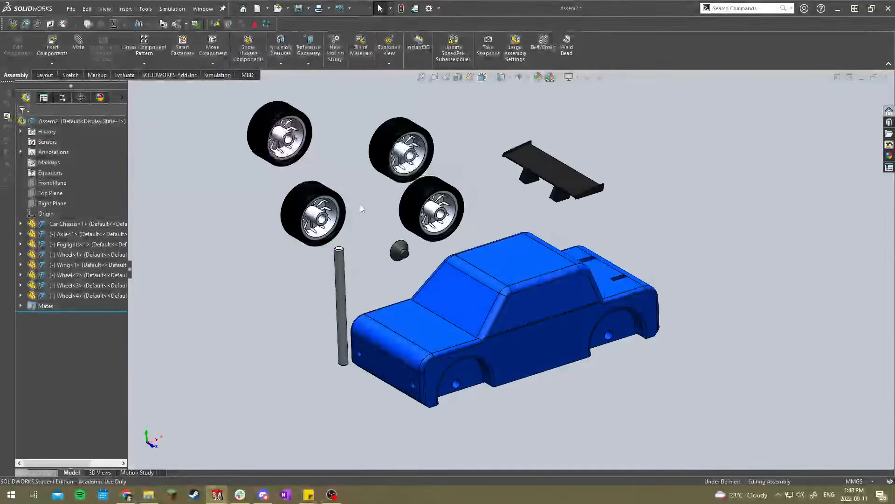
Undo the last two wheel copies and paste two wheels in their place, for four wheels in all.
key("ctrl+z")
key("ctrl+z")
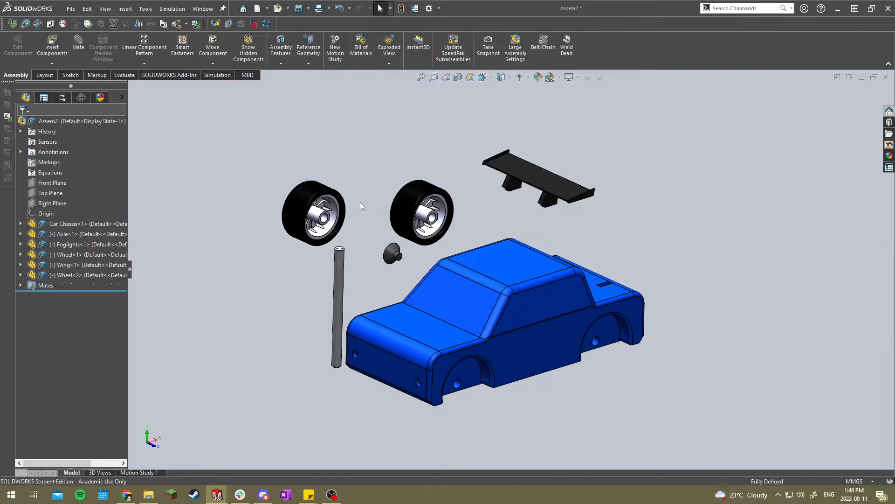
left_click(59, 276)
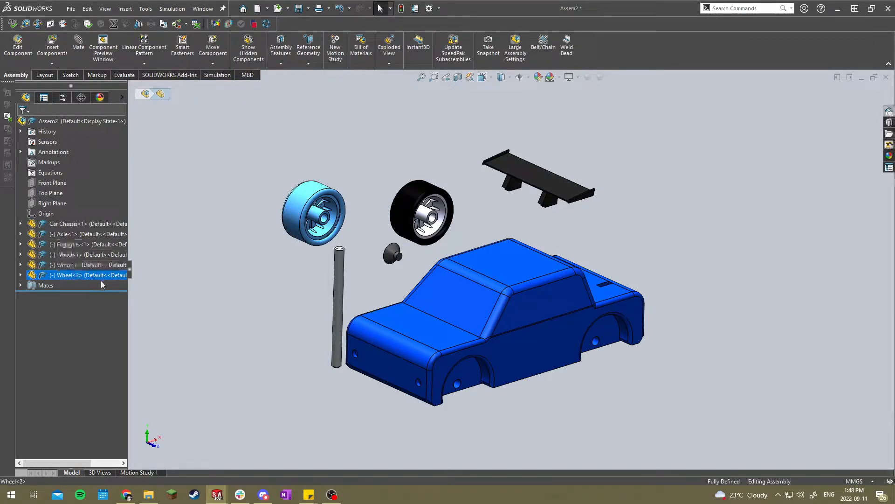
left_click(283, 199)
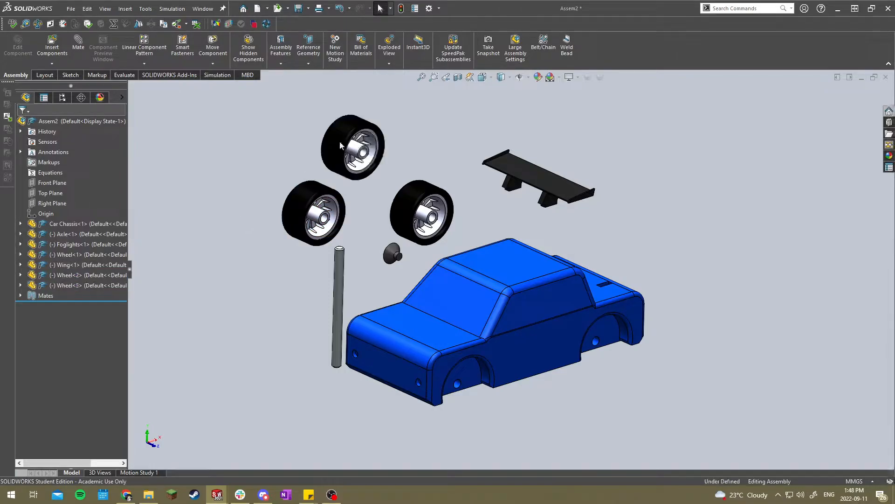
key("ctrl+v")
Duplicate the axle and the fog light once each, placing each copy near its original.
middle_click_drag(326, 289, 329, 273)
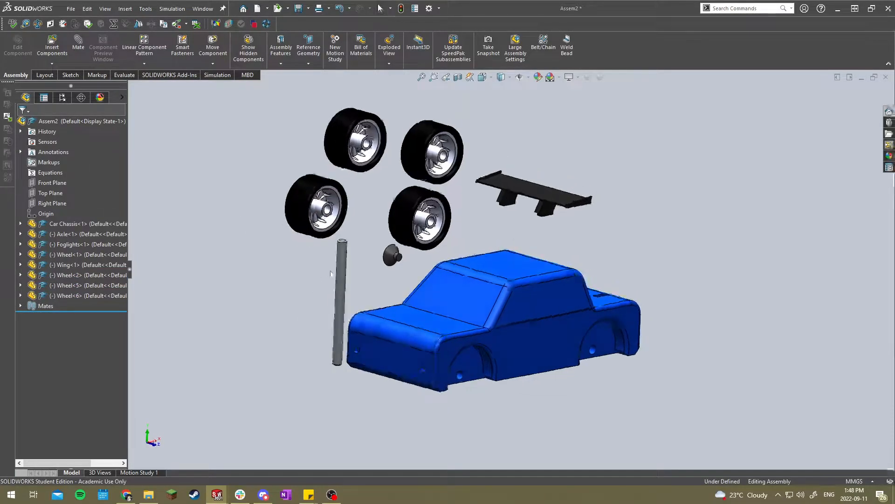
key("ctrl+v")
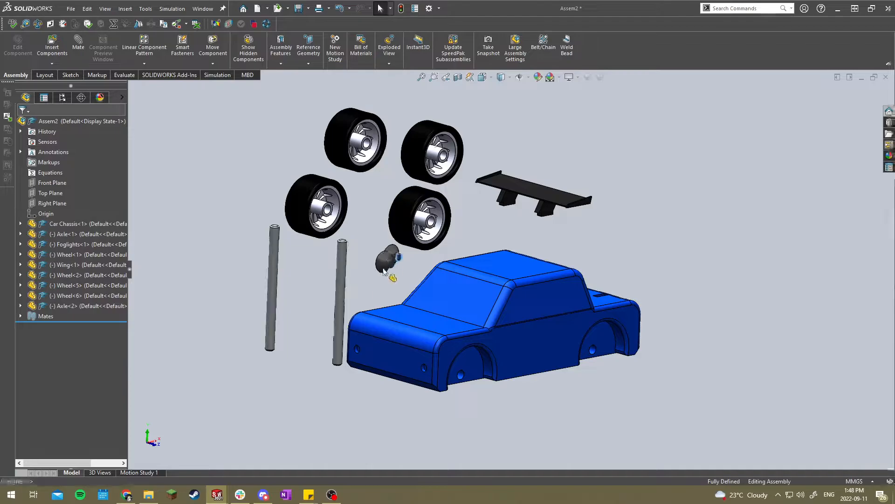
scroll(396, 280, "up", 3)
mouse_move(396, 280)
middle_mouse_down()
mouse_move(368, 275)
mouse_move(387, 280)
middle_mouse_up()
scroll(420, 233, "down", 8)
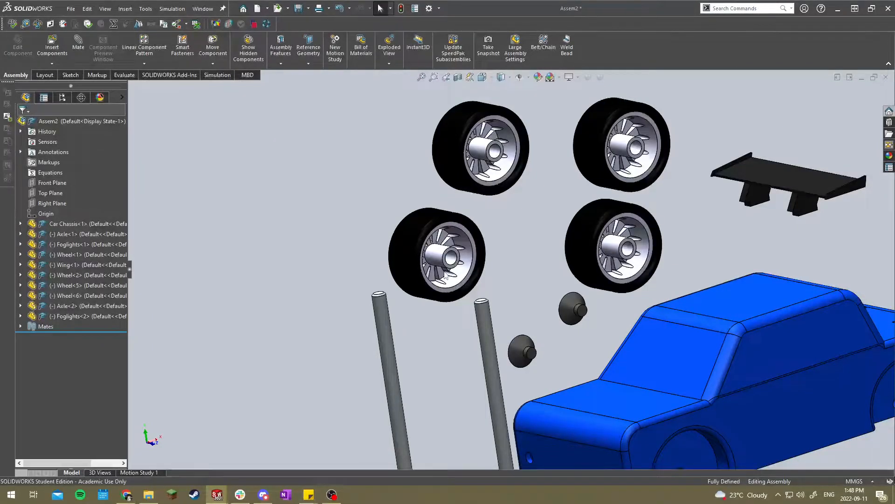
scroll(506, 312, "down", 3)
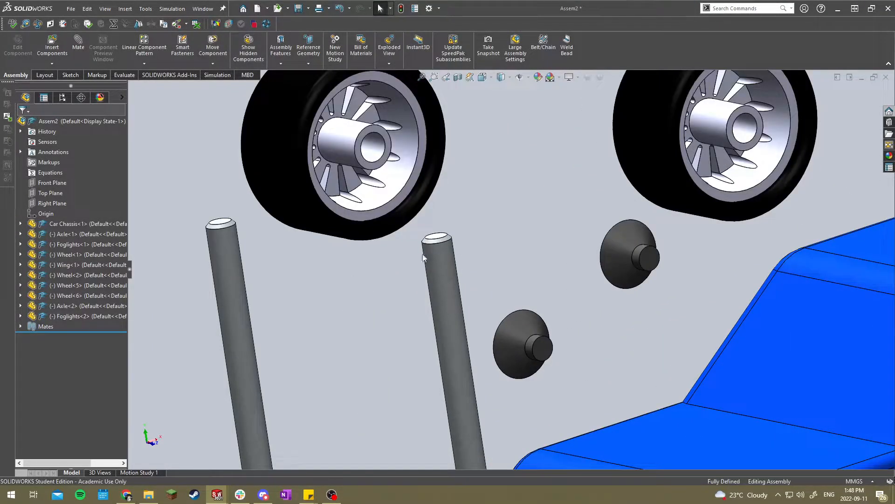
Mate the hub bore of Wheel<2> concentric with the cylindrical face of Axle<1>, and close the Mate command.
scroll(423, 257, "down", 8)
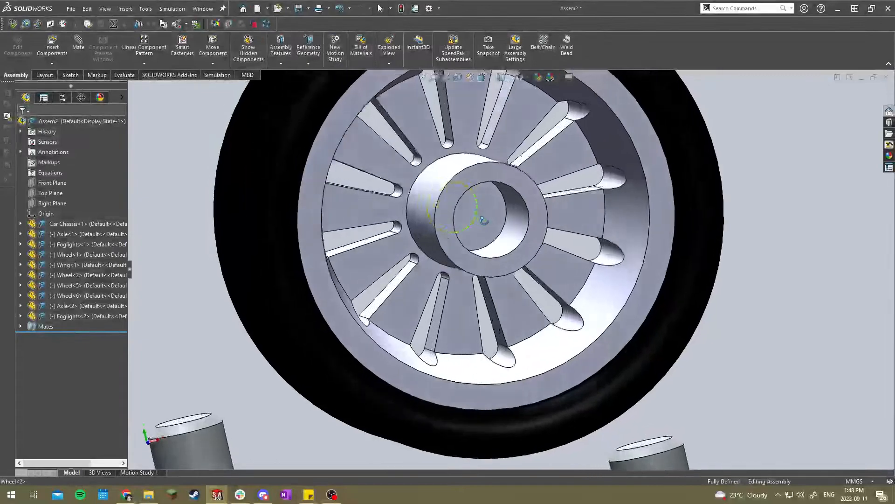
scroll(481, 219, "up", 8)
left_click_drag(593, 356, 603, 334)
left_click(628, 325)
left_click(601, 342)
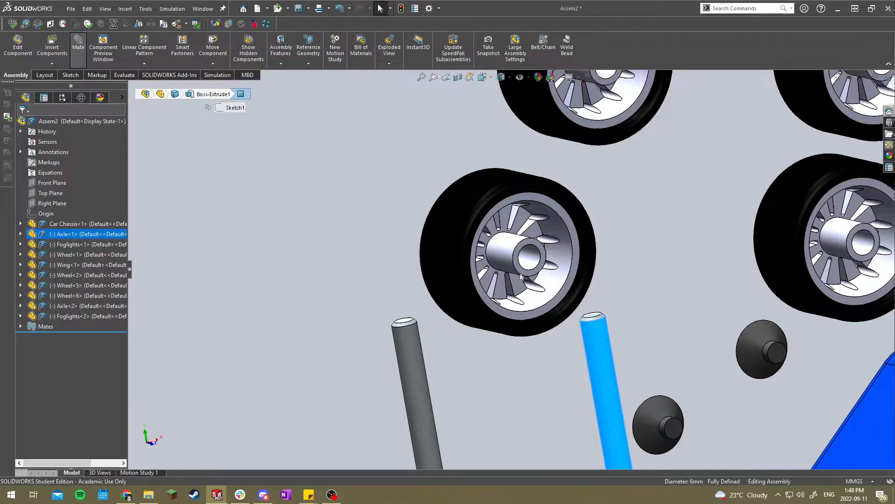
scroll(600, 331, "up", 3)
scroll(563, 314, "down", 4)
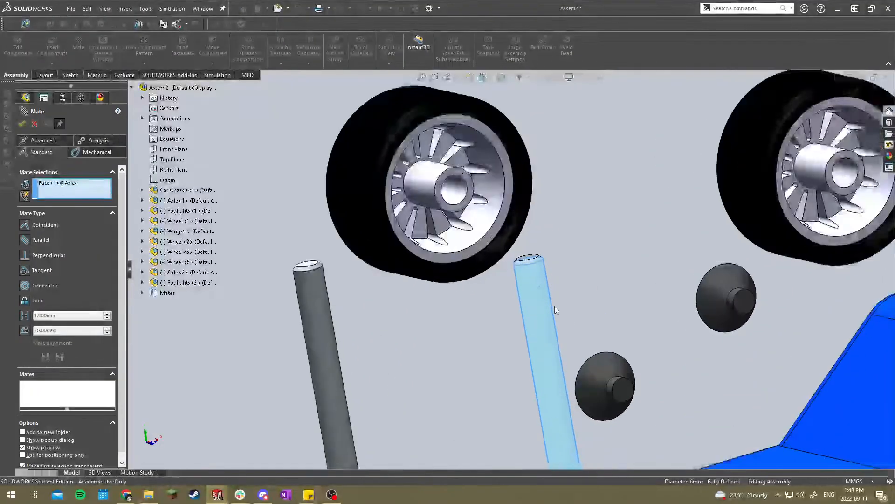
middle_click_drag(540, 287, 554, 284)
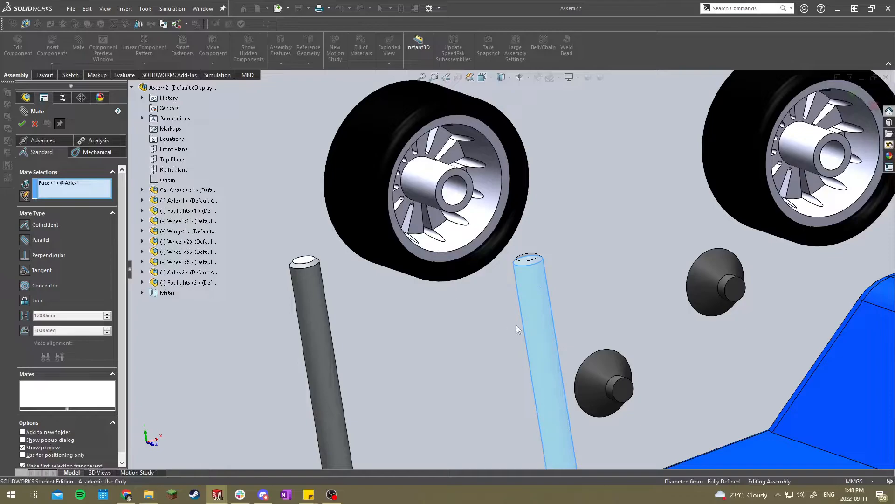
scroll(541, 246, "up", 3)
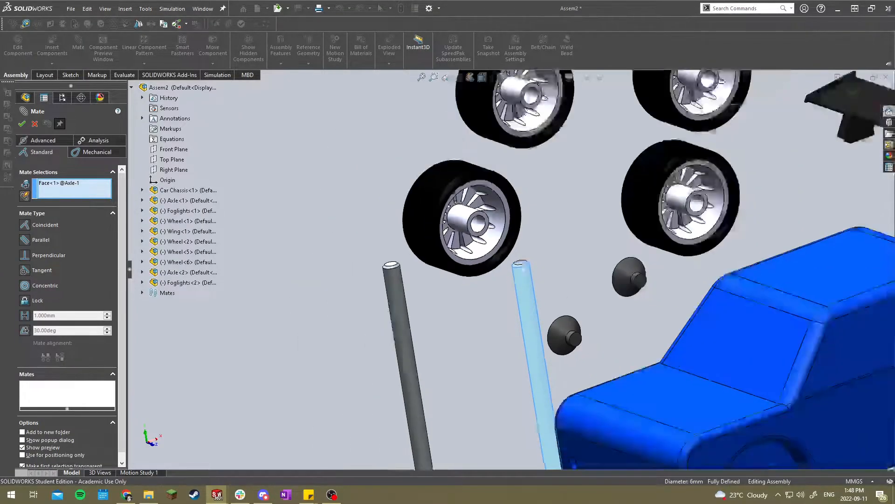
scroll(489, 246, "down", 4)
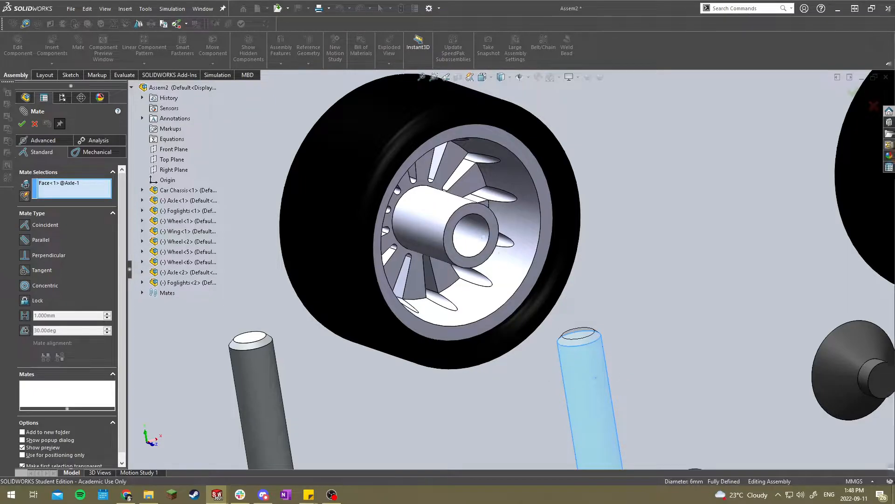
scroll(497, 254, "down", 3)
left_click(496, 253)
scroll(668, 339, "up", 3)
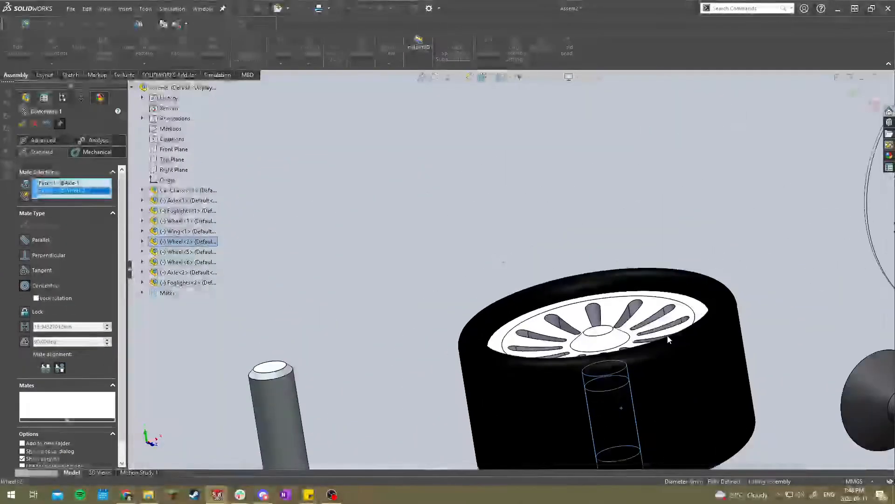
scroll(667, 337, "up", 3)
middle_click_drag(629, 365, 605, 263)
left_click(21, 124)
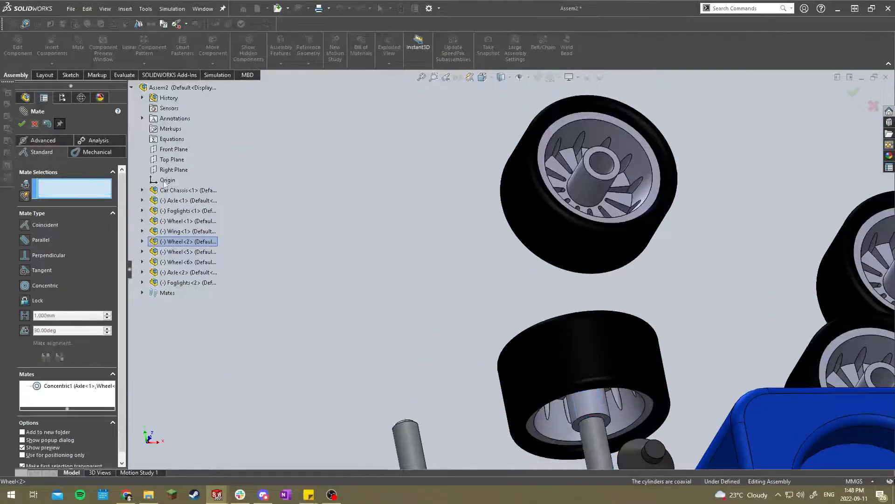
left_click(546, 360)
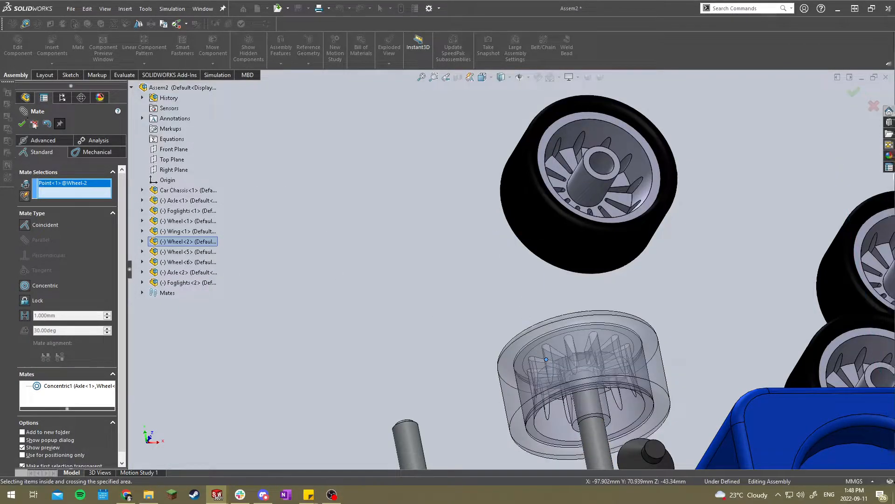
key("Escape")
Add a coincident mate between the end face of Axle<1> and the floor of the hub bore in Wheel<2>.
left_click_drag(629, 338, 601, 212)
scroll(597, 317, "down", 4)
left_click(598, 391)
middle_click_drag(598, 391, 567, 356)
scroll(580, 379, "up", 5)
scroll(567, 355, "down", 5)
left_click(521, 300)
middle_click_drag(521, 296, 490, 161)
scroll(480, 191, "up", 5)
scroll(503, 202, "down", 6)
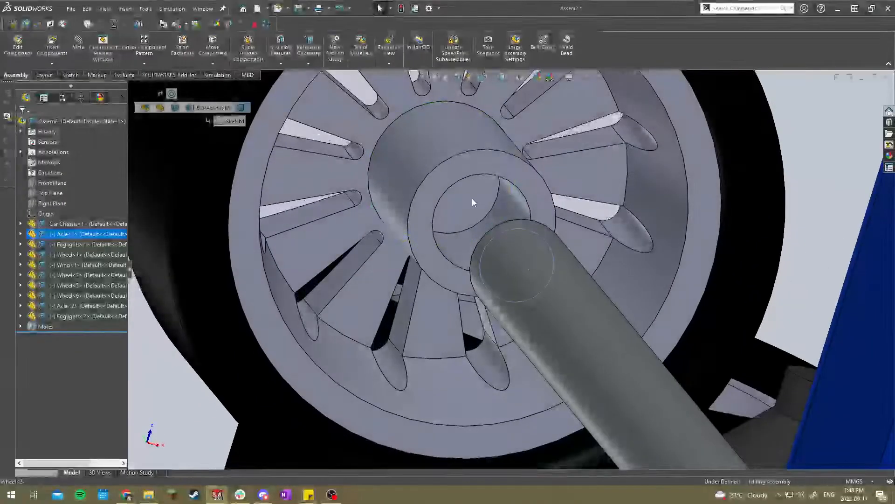
left_click(472, 200, "ctrl")
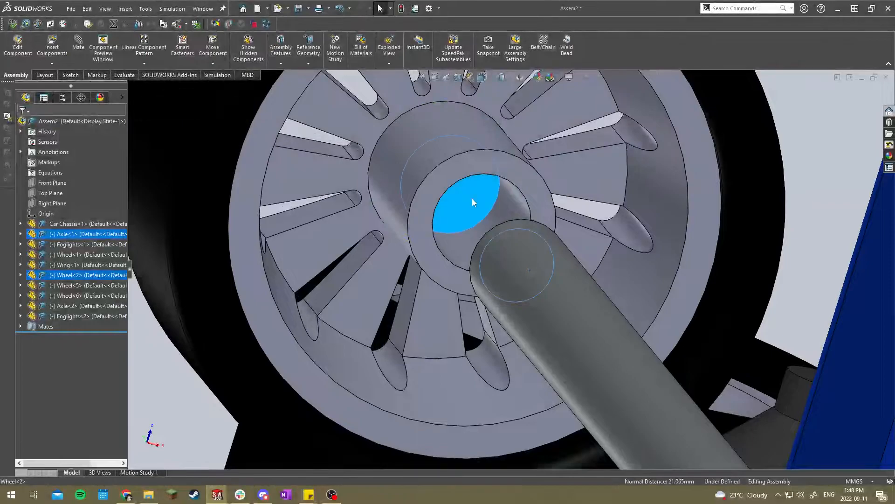
left_click(79, 44)
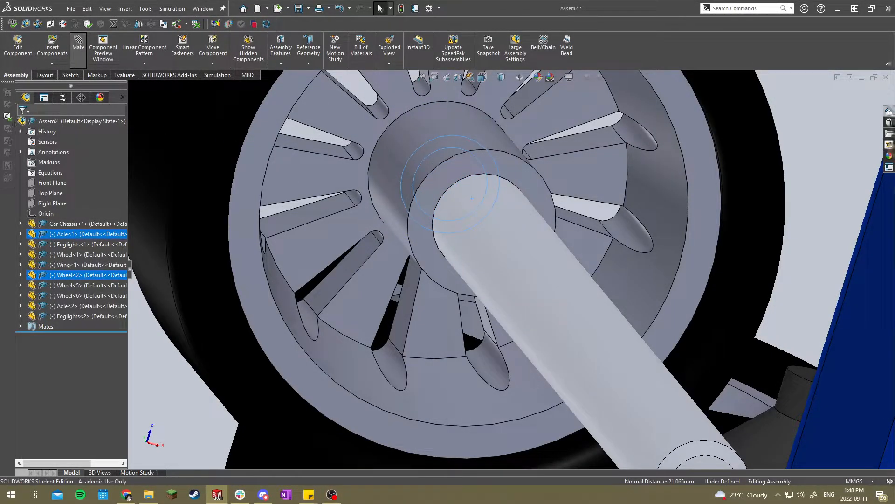
left_click(22, 124)
Pick the floor of the hub bore in Wheel<5> as the first mate reference for the free end of Axle<1>.
scroll(354, 197, "up", 5)
middle_click_drag(355, 197, 469, 250)
left_click_drag(522, 275, 461, 196)
middle_click_drag(461, 195, 583, 257)
scroll(504, 252, "up", 5)
scroll(513, 248, "down", 10)
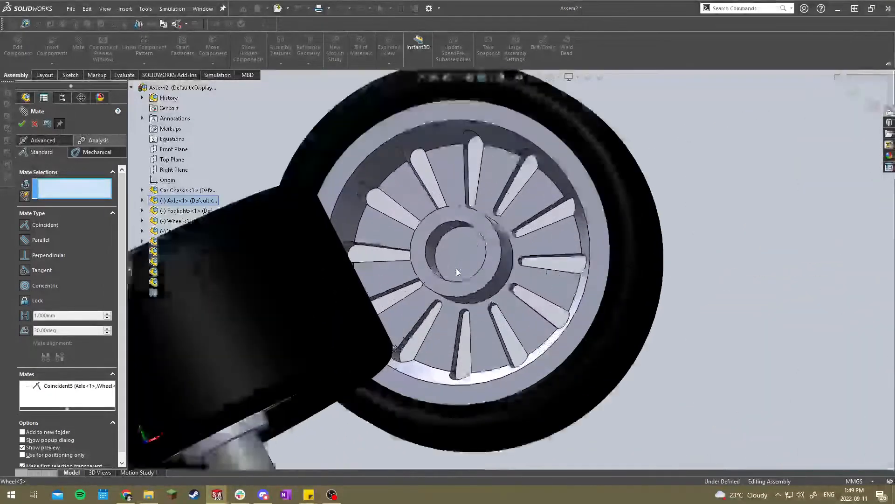
left_click(463, 263)
scroll(463, 263, "up", 8)
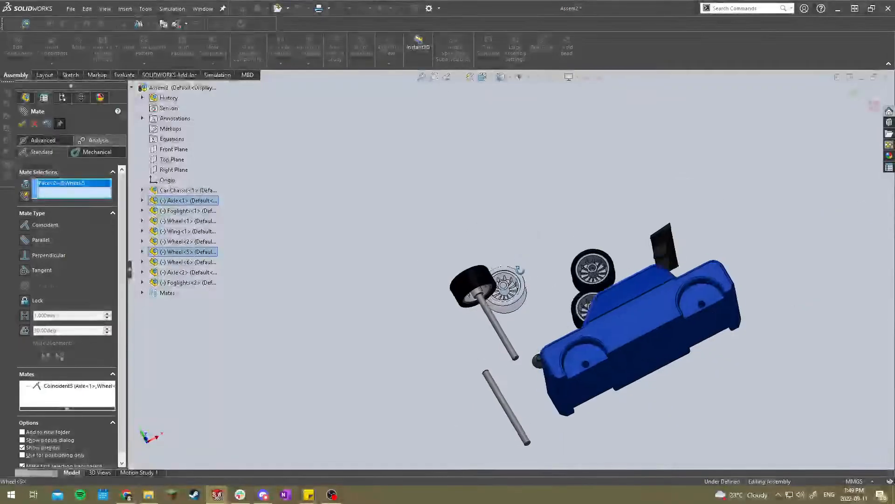
scroll(508, 335, "down", 10)
left_click(577, 350)
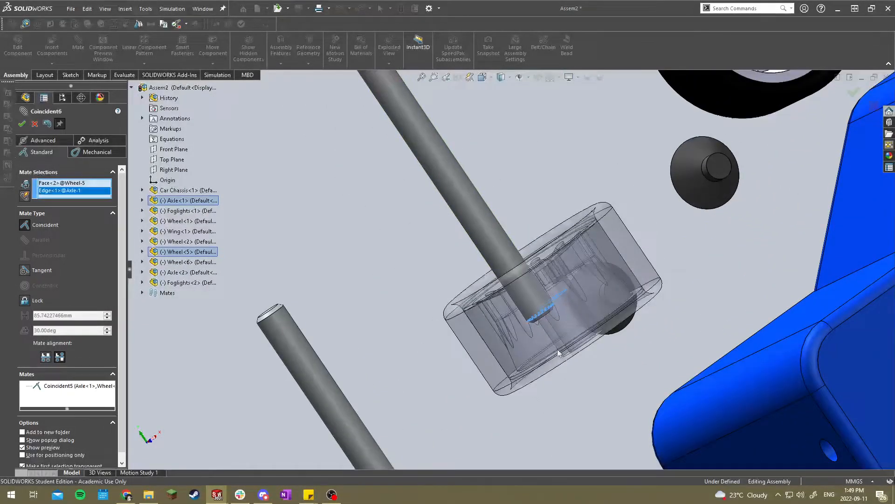
scroll(558, 317, "down", 6)
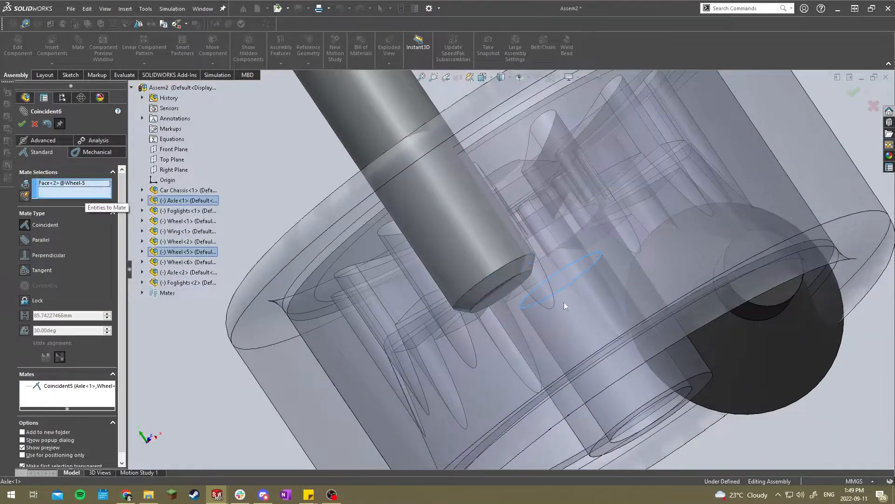
left_click(500, 290)
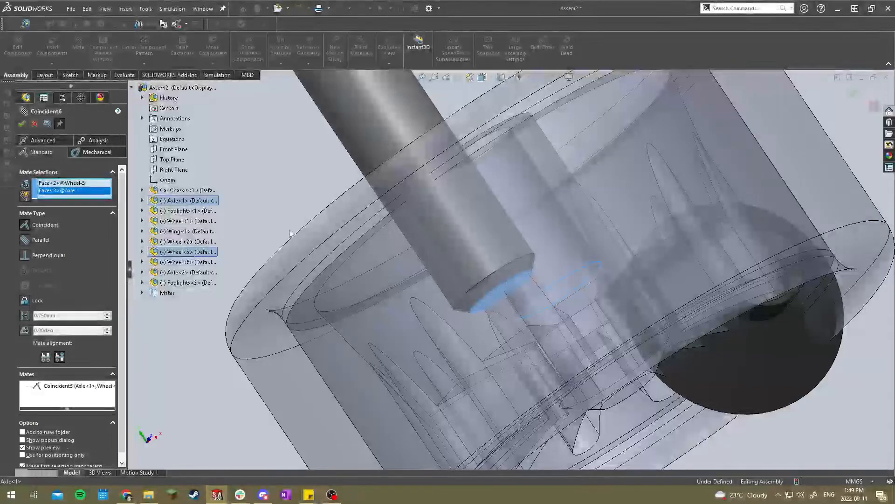
left_click(483, 279)
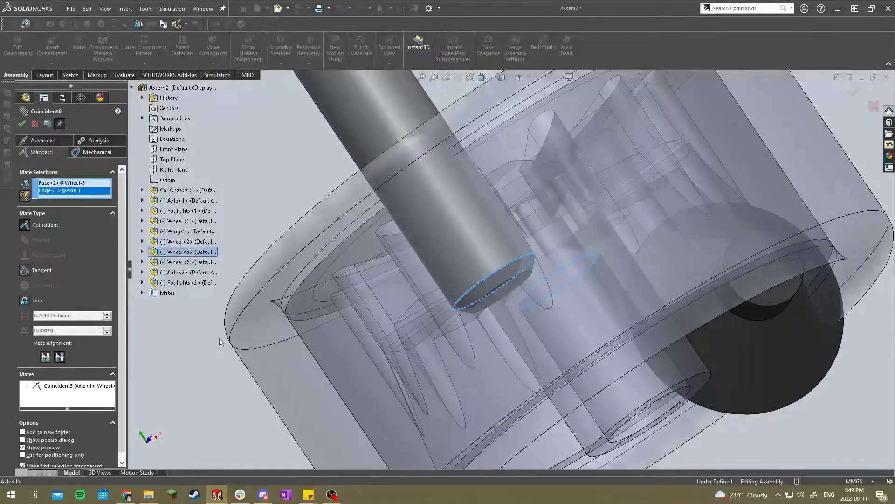
left_click(55, 362)
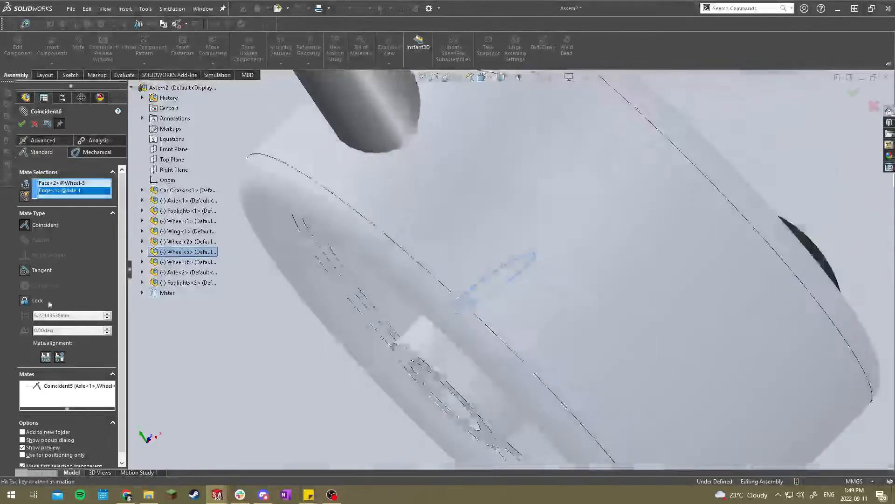
key("Delete")
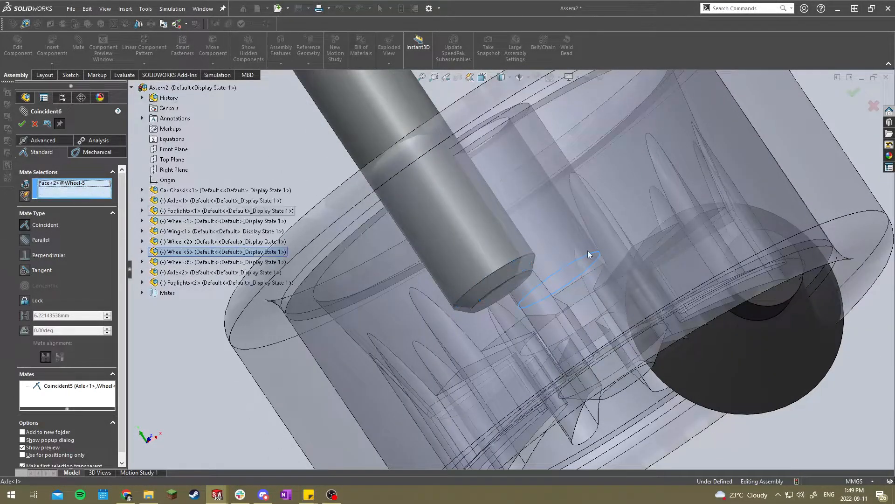
Mate the free end face of Axle<1> coincident with the selected hub face of Wheel<5>, flipping the mate alignment.
scroll(500, 288, "down", 4)
left_click(500, 288)
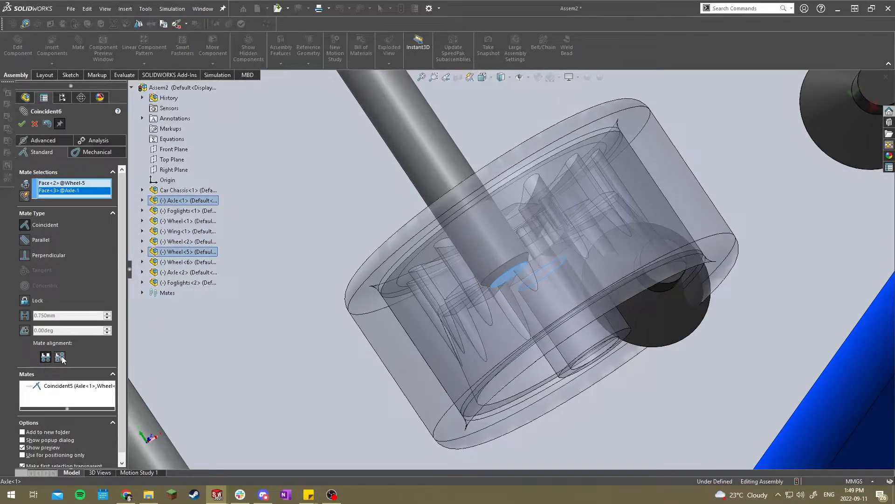
left_click(60, 358)
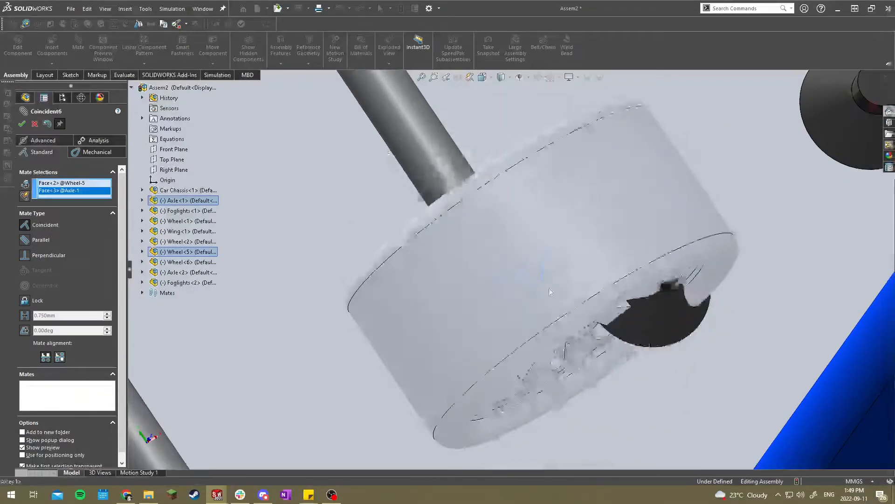
left_click(23, 124)
Mate the hub of Wheel<5> concentric with the cylindrical face of Axle<1>.
middle_click_drag(500, 204, 516, 247)
left_click(509, 198)
left_click(552, 131)
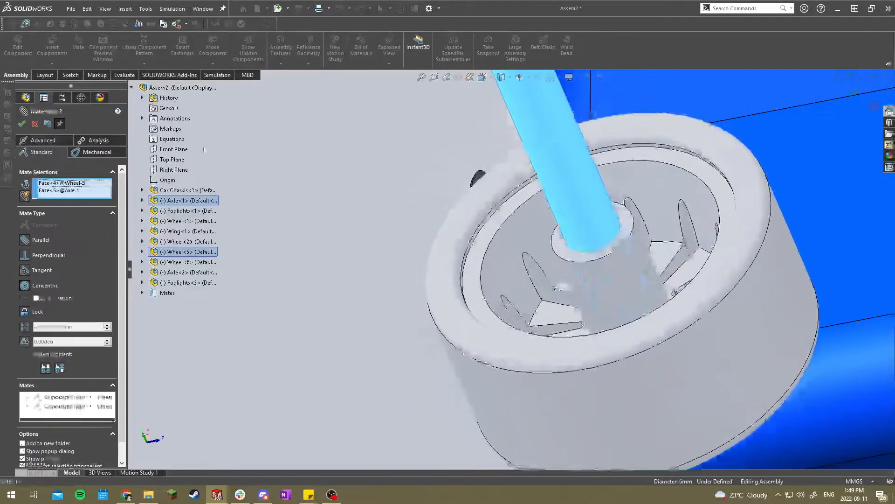
left_click(21, 124)
Mate the hub of Wheel<1> concentric with the cylindrical face of Axle<2>.
scroll(376, 218, "up", 9)
middle_click_drag(560, 207, 488, 186)
scroll(487, 168, "down", 6)
scroll(498, 240, "down", 4)
left_click(513, 262)
scroll(514, 262, "up", 9)
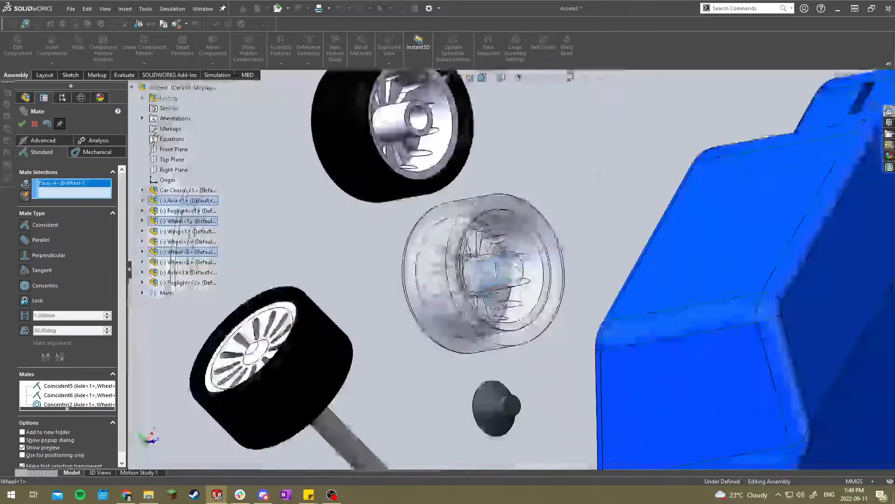
scroll(25, 243, "down", 1)
scroll(364, 368, "up", 2)
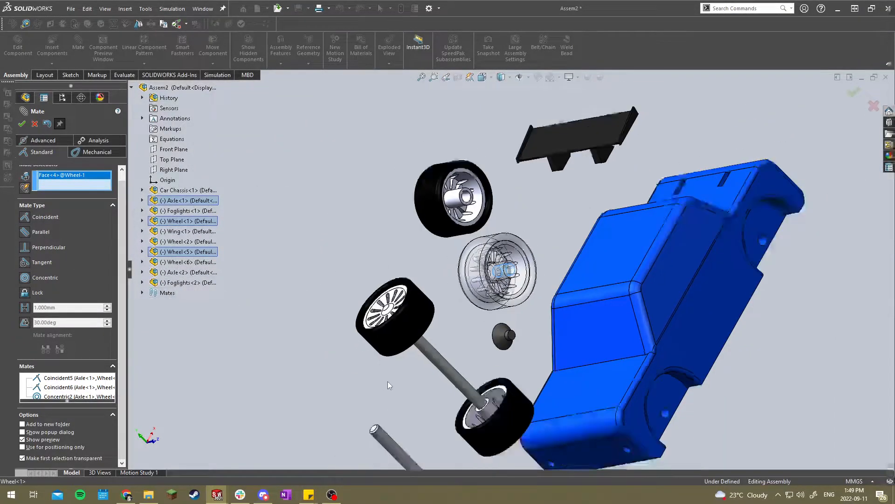
scroll(457, 371, "down", 5)
left_click(473, 300)
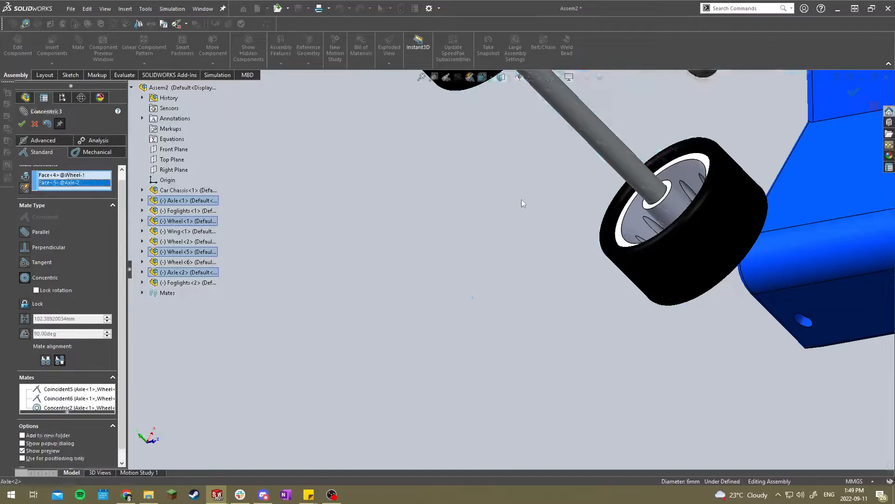
scroll(521, 200, "up", 5)
scroll(521, 200, "down", 6)
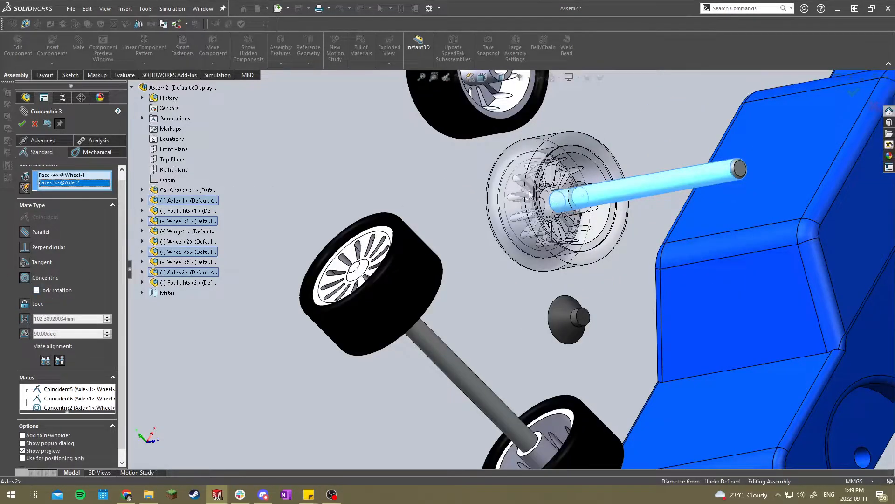
scroll(518, 194, "down", 4)
key("Return")
Mate the floor of the hub bore in Wheel<1> coincident with the near end face of Axle<2>.
middle_click_drag(522, 310, 576, 259)
left_click(435, 263)
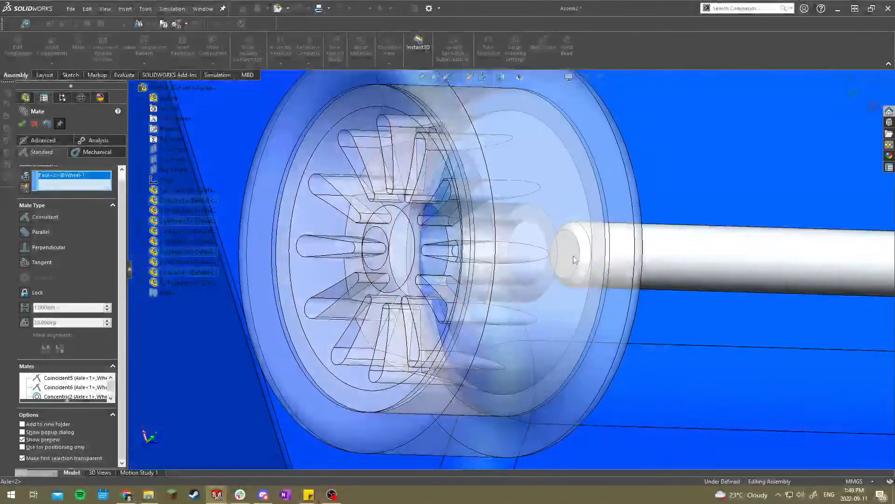
left_click(571, 255)
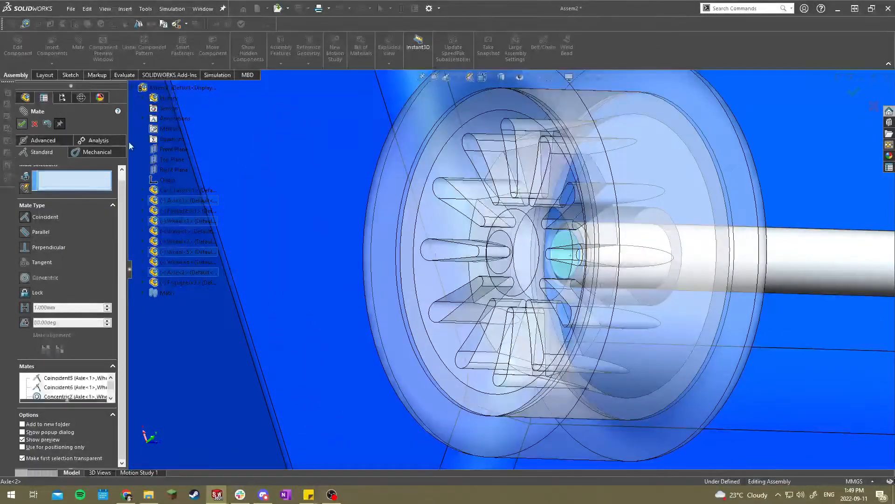
Mate the floor of the hub bore in Wheel<6> coincident with the other end face of Axle<2>, flipping the mate alignment.
scroll(437, 198, "up", 8)
middle_click_drag(437, 198, 411, 219)
scroll(448, 212, "down", 8)
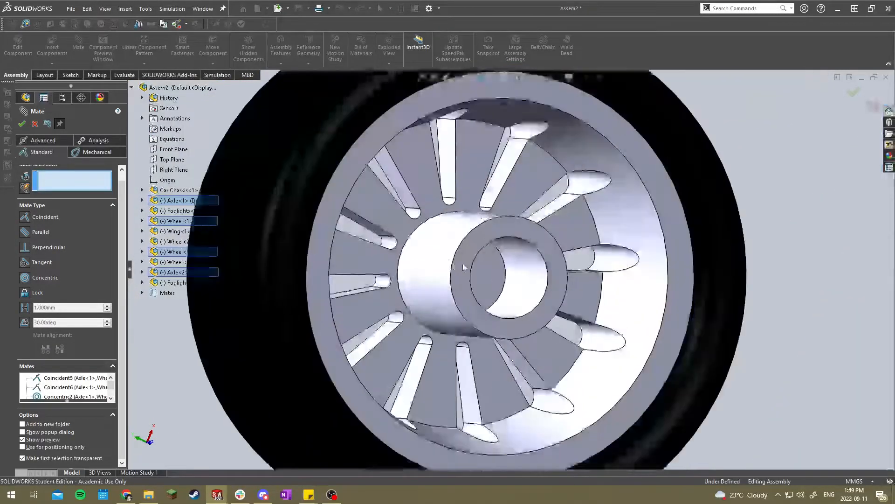
left_click(464, 266)
scroll(464, 267, "up", 8)
scroll(607, 380, "down", 8)
left_click(607, 380)
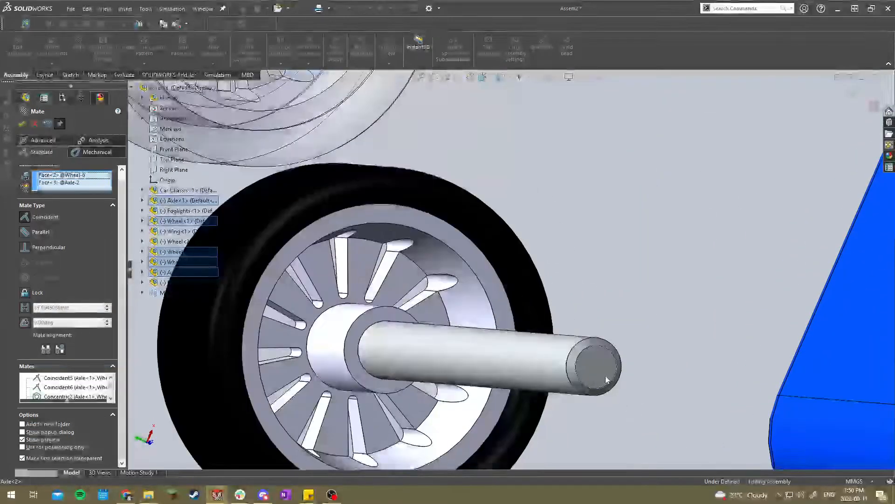
left_click(57, 348)
left_click(22, 123)
Mate the hub bore of Wheel<6> concentric with the cylindrical face of Axle<2>.
middle_click_drag(405, 224, 540, 250)
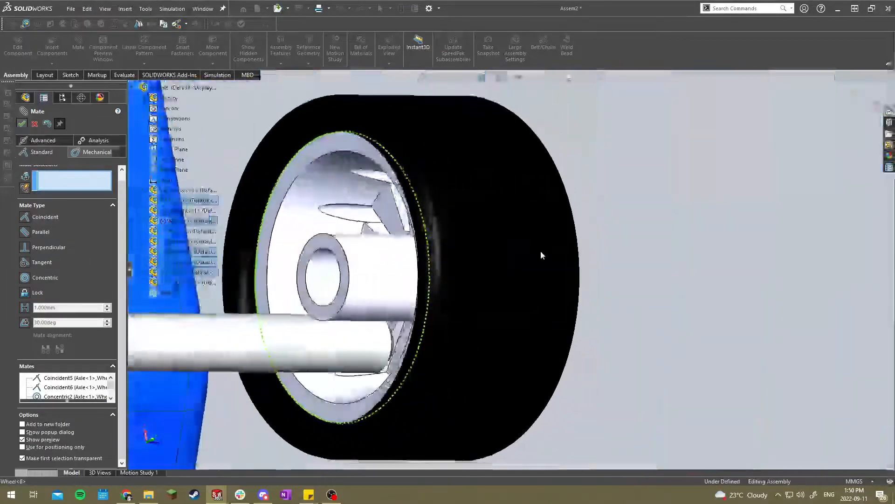
left_click(326, 284)
left_click(289, 352)
scroll(306, 296, "up", 3)
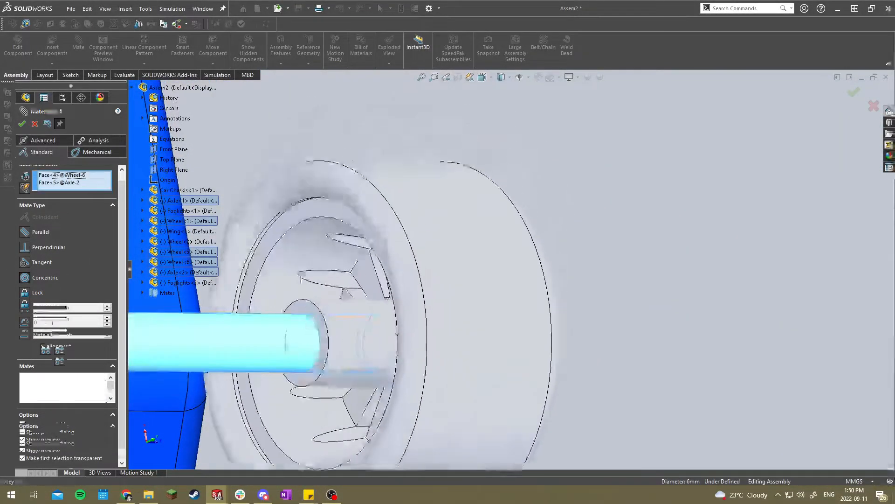
left_click(21, 125)
Mate the cylindrical face of Axle<2> concentric with the axle hole in the wheel well of Car Chassis<1>.
scroll(401, 311, "down", 10)
middle_click_drag(401, 312, 314, 202)
middle_click_drag(326, 280, 382, 270)
middle_click_drag(433, 329, 436, 261)
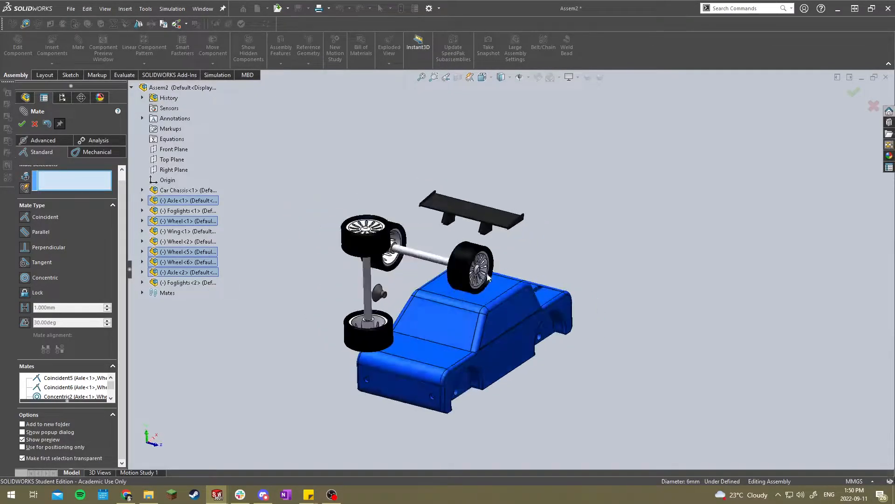
scroll(439, 259, "up", 5)
left_click(395, 256)
scroll(387, 247, "down", 3)
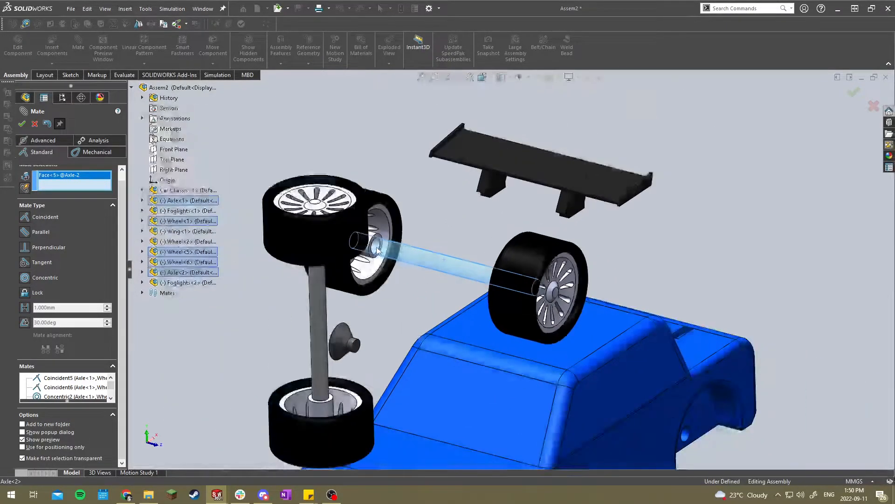
scroll(449, 259, "down", 3)
scroll(490, 260, "up", 10)
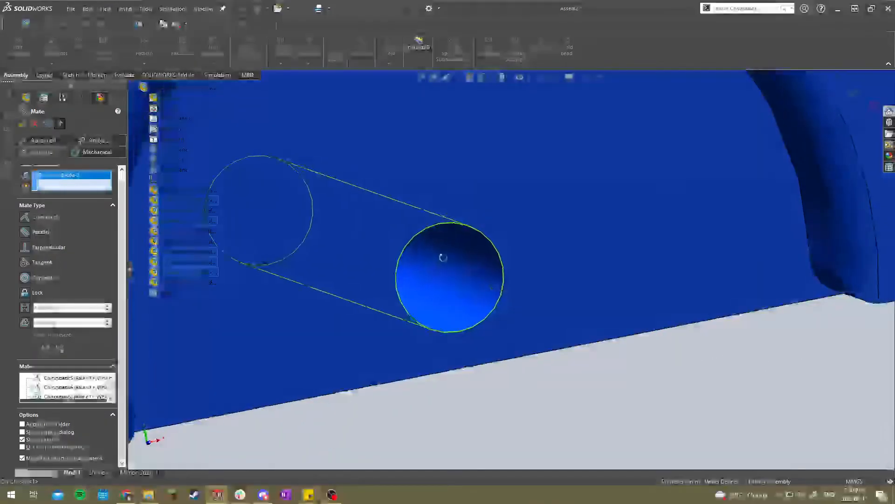
left_click(465, 261)
scroll(480, 301, "down", 10)
middle_click_drag(436, 265, 352, 212)
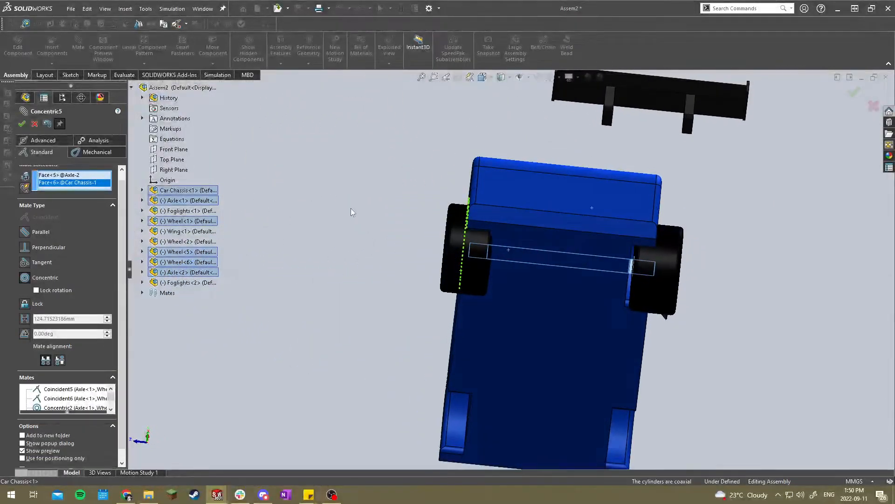
left_click(22, 124)
Examine from below how the wheels on Axle<2> sit in the chassis wheel wells, and leave the Mate command.
scroll(537, 262, "up", 5)
left_click(260, 207)
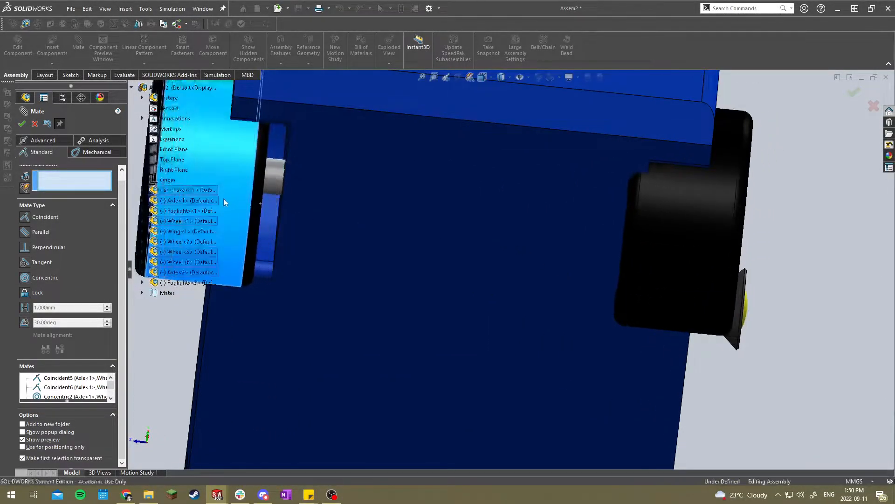
middle_click_drag(322, 194, 597, 225)
scroll(645, 260, "down", 5)
scroll(411, 274, "up", 3)
key("space")
left_click(400, 299)
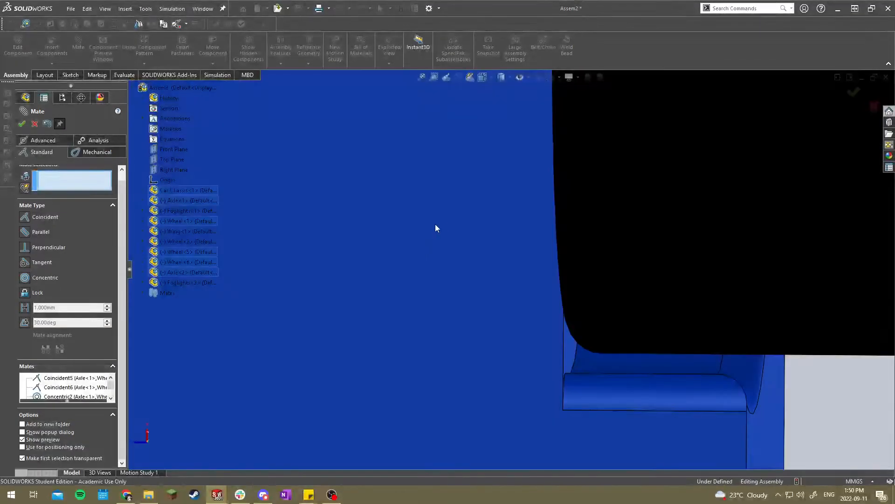
scroll(477, 157, "down", 4)
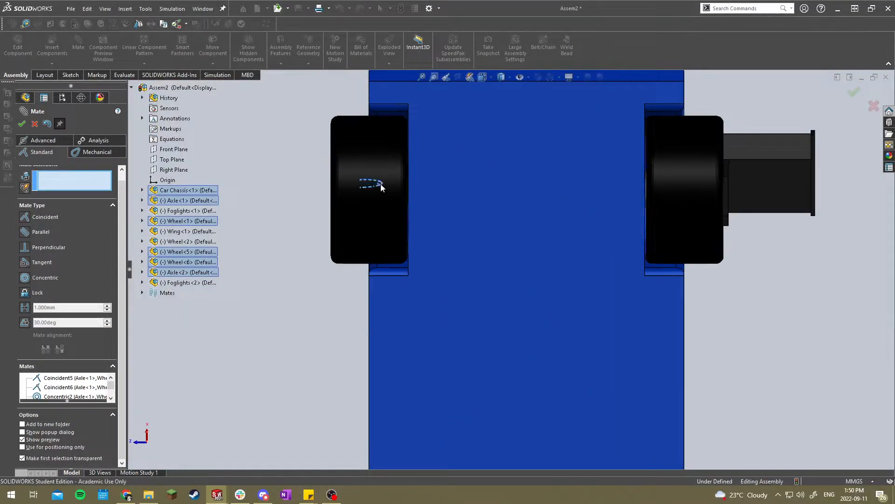
scroll(658, 265, "down", 3)
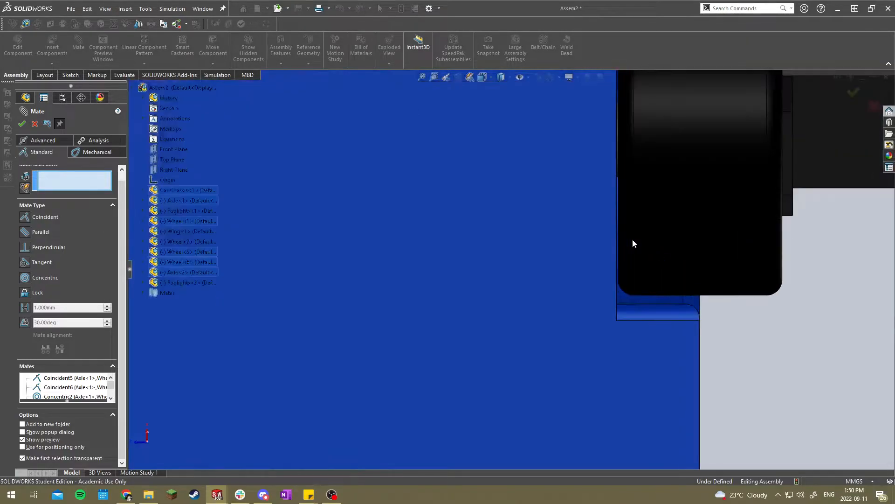
scroll(552, 236, "up", 2)
scroll(317, 246, "down", 5)
scroll(317, 255, "up", 5)
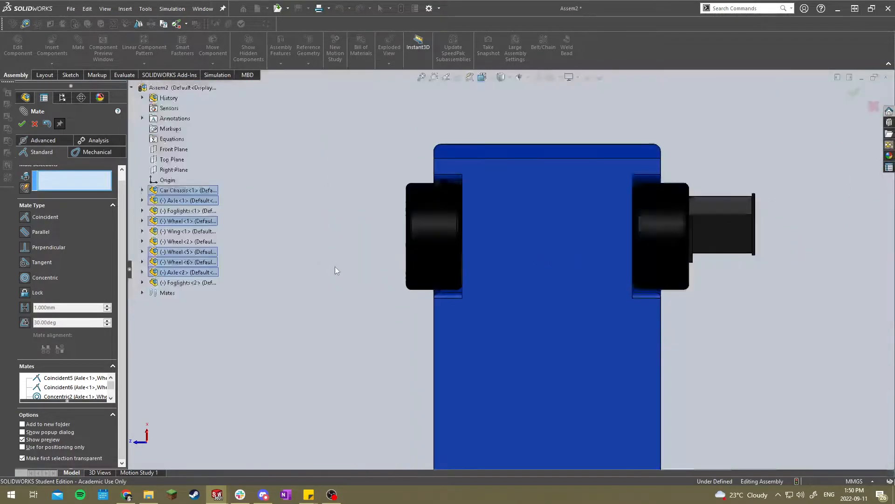
left_click(35, 124)
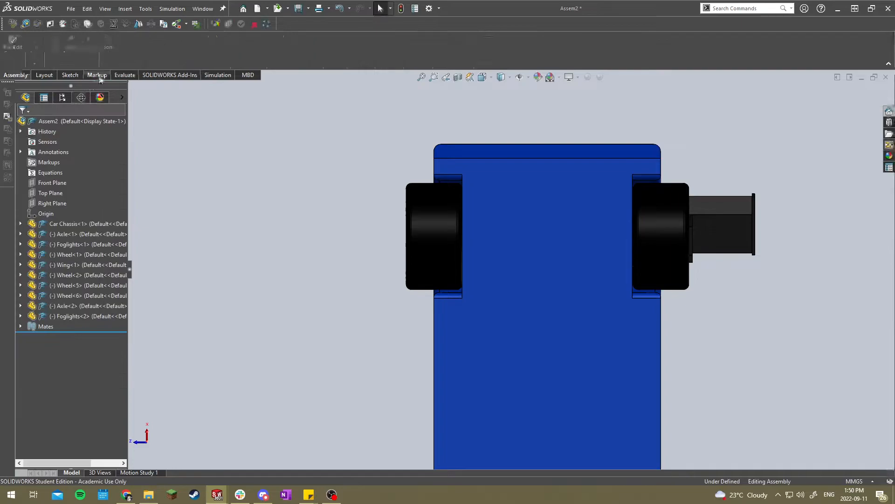
Slide Axle<2> with its two wheels sideways along its axis until it is completely clear of the chassis.
left_click(123, 75)
scroll(649, 277, "down", 2)
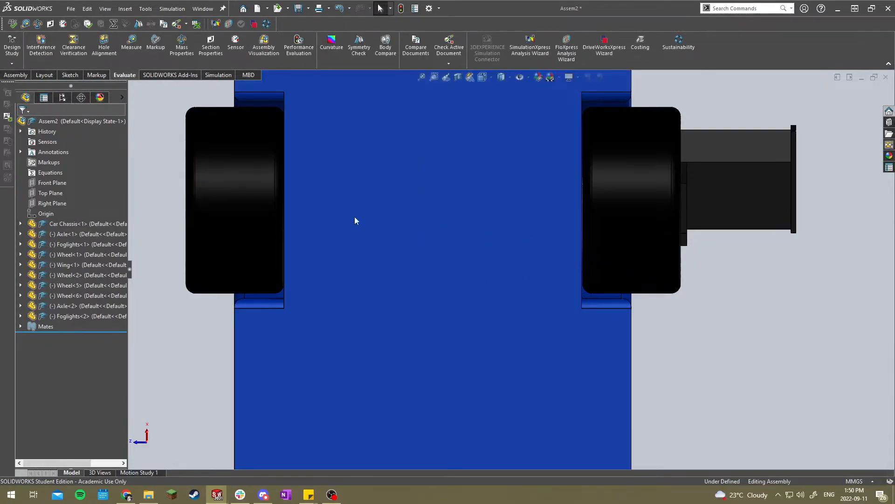
scroll(174, 125, "up", 4)
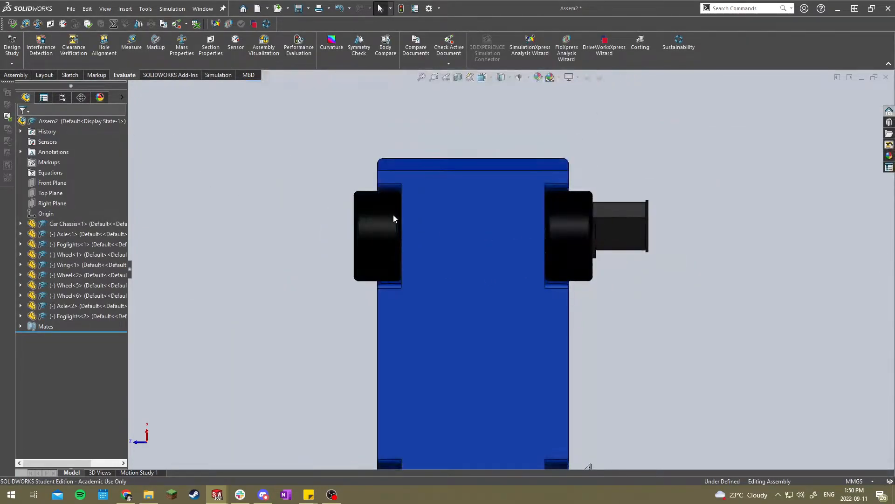
scroll(424, 206, "down", 3)
left_click_drag(339, 216, 0, 195)
scroll(518, 245, "up", 3)
left_click_drag(348, 268, 248, 265)
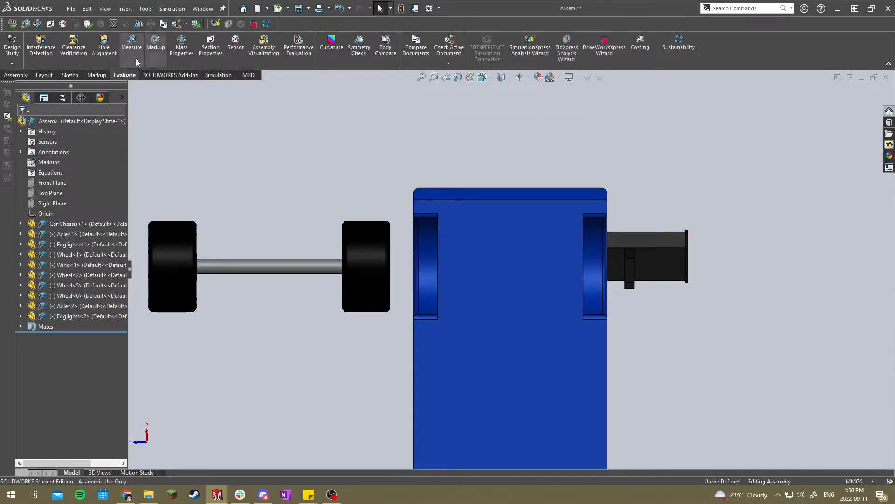
Measure the distance between the flat inner faces of the two opposing chassis wheel wells that receive Axle<2>.
left_click(131, 42)
scroll(427, 219, "down", 5)
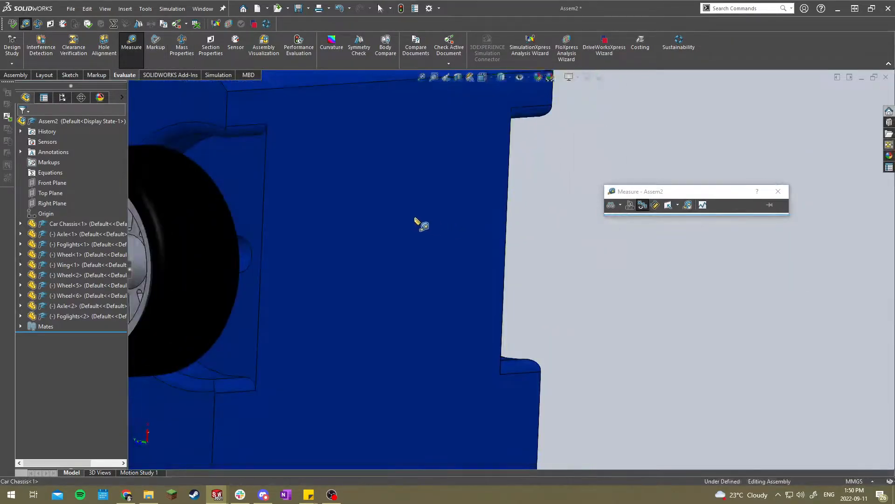
scroll(441, 229, "up", 2)
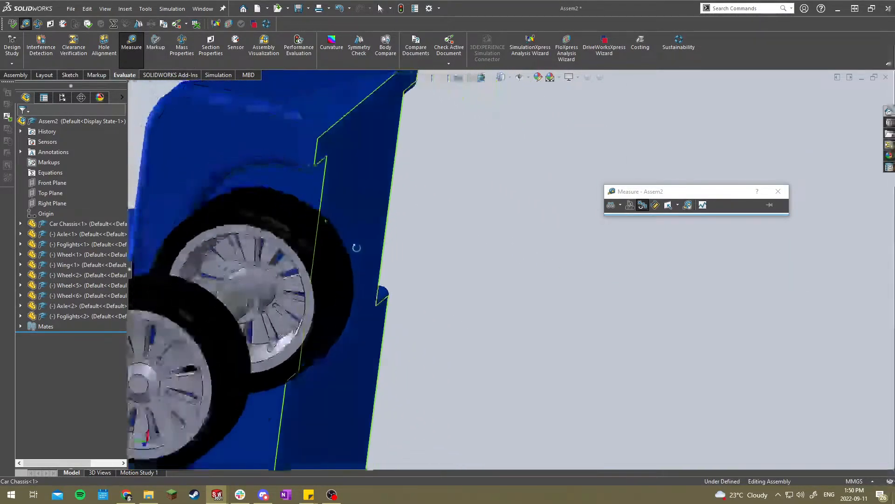
middle_click_drag(356, 246, 330, 200)
left_click(332, 199)
scroll(354, 194, "down", 5)
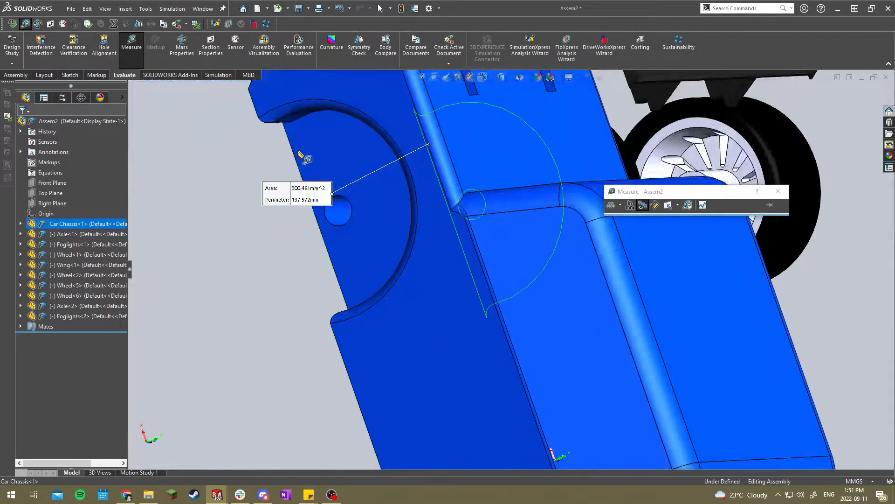
left_click(334, 202)
middle_click_drag(333, 201, 552, 198)
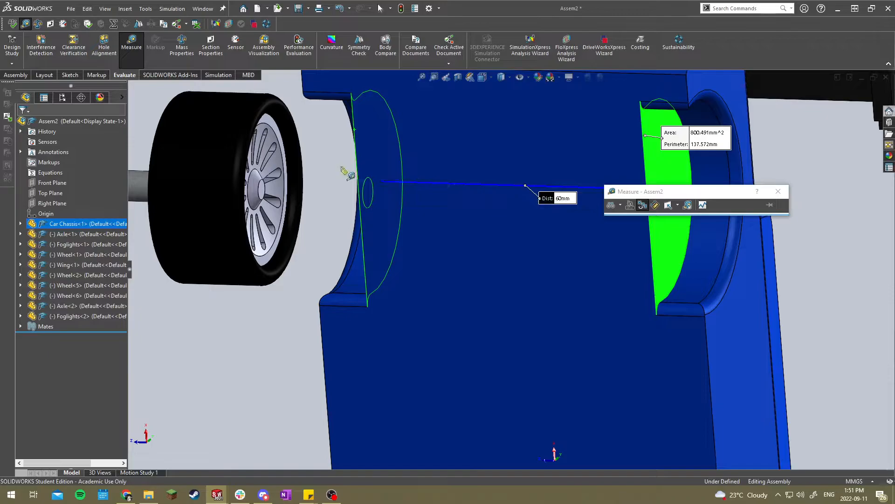
scroll(578, 206, "up", 5)
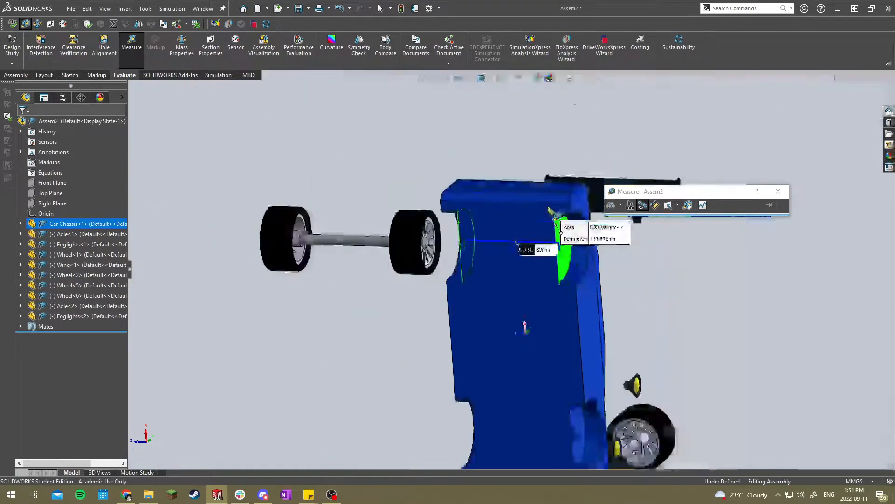
Measure the distance between the inner rim faces of Wheel<6> and Wheel<1> on Axle<2>.
left_click(295, 323)
scroll(345, 270, "down", 6)
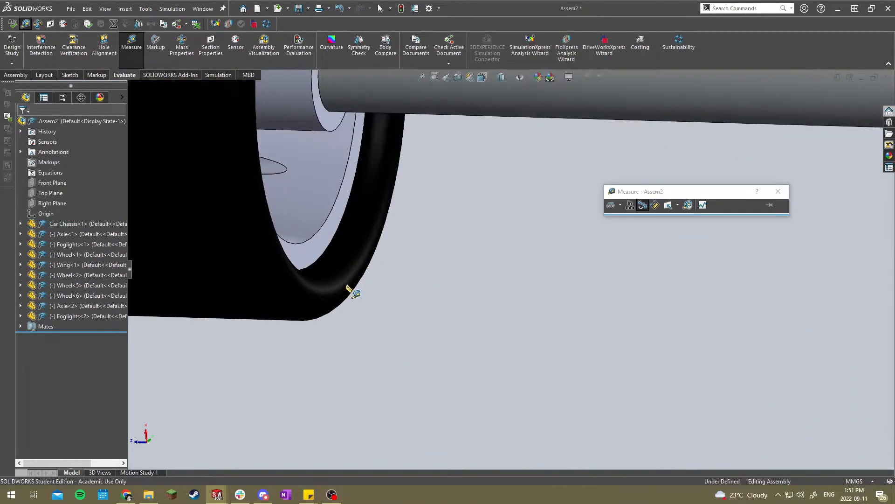
left_click(322, 255)
scroll(321, 254, "up", 4)
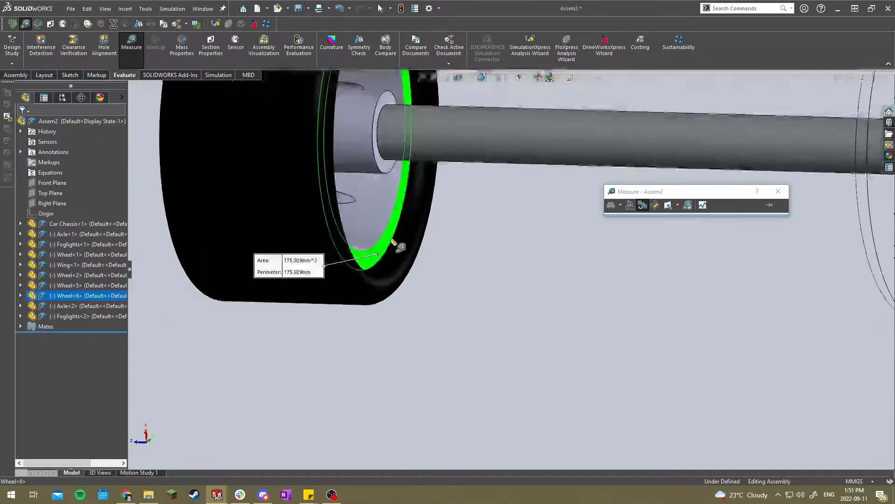
scroll(626, 260, "down", 6)
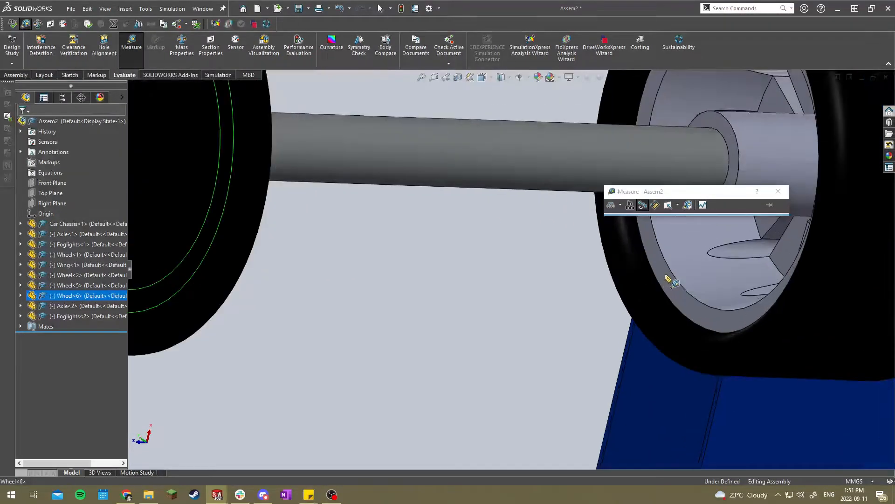
left_click(657, 277)
left_click(550, 274)
scroll(653, 257, "down", 2)
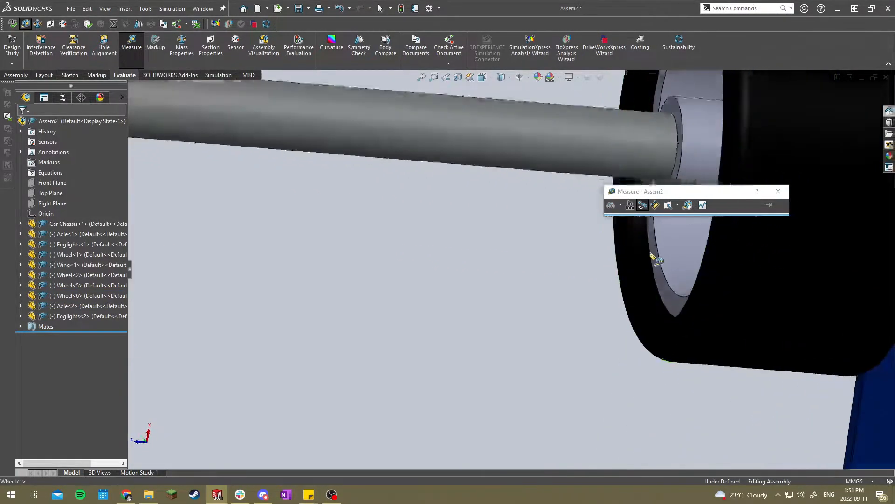
left_click(658, 259)
scroll(606, 308, "up", 5)
scroll(676, 365, "down", 2)
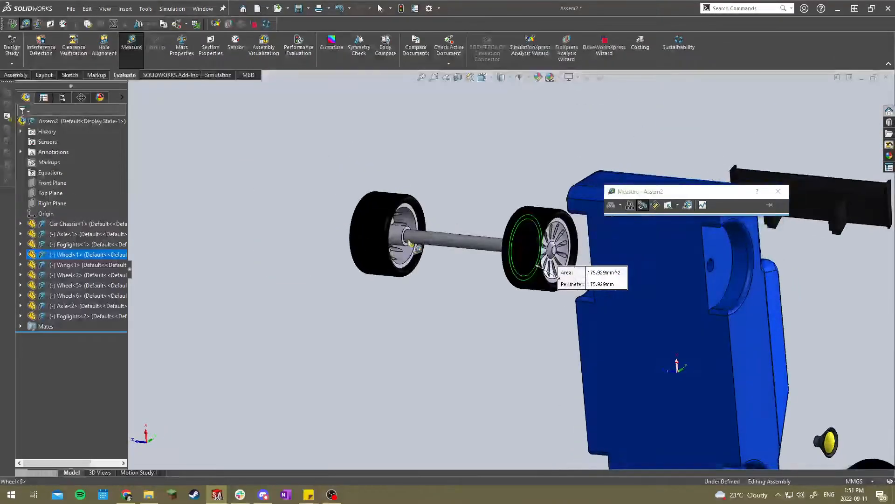
scroll(438, 296, "down", 5)
scroll(439, 298, "up", 1)
left_click(450, 303)
scroll(577, 294, "up", 2)
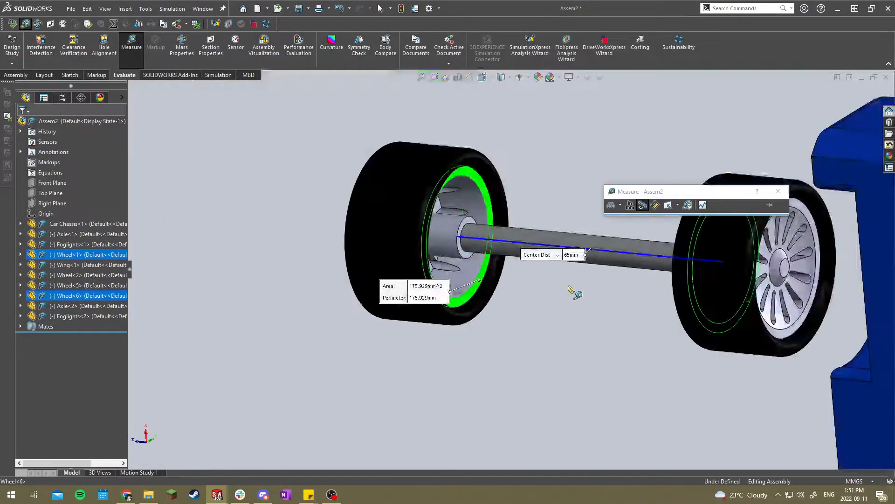
Compare the measured inner rim faces on both wheels with the chassis wheel wells, and close the Measure tool.
scroll(568, 281, "up", 3)
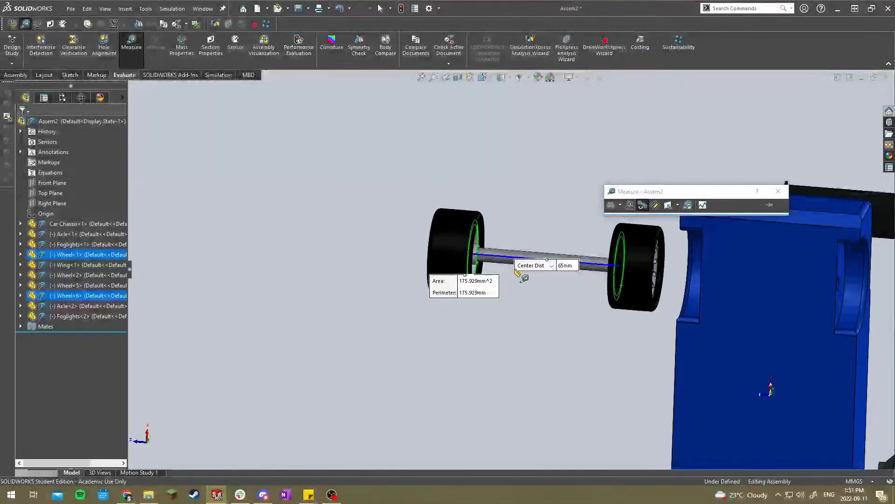
scroll(496, 274, "down", 4)
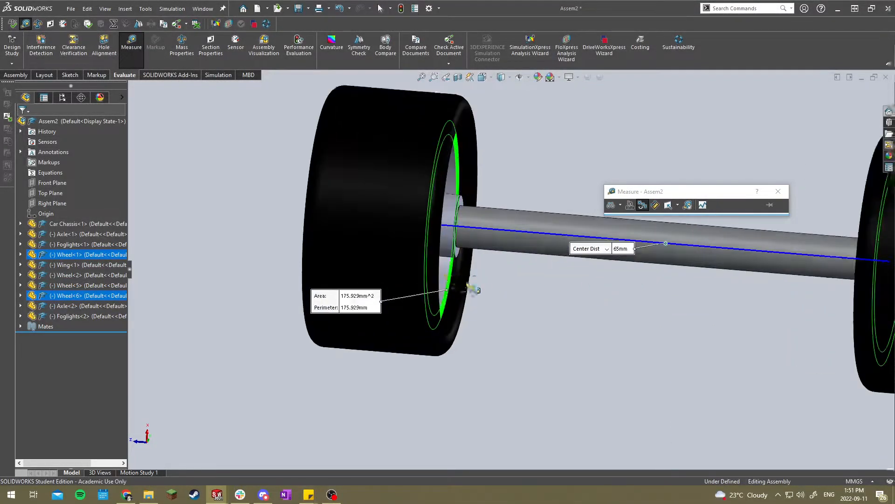
scroll(467, 284, "up", 3)
scroll(694, 304, "down", 5)
scroll(698, 307, "up", 2)
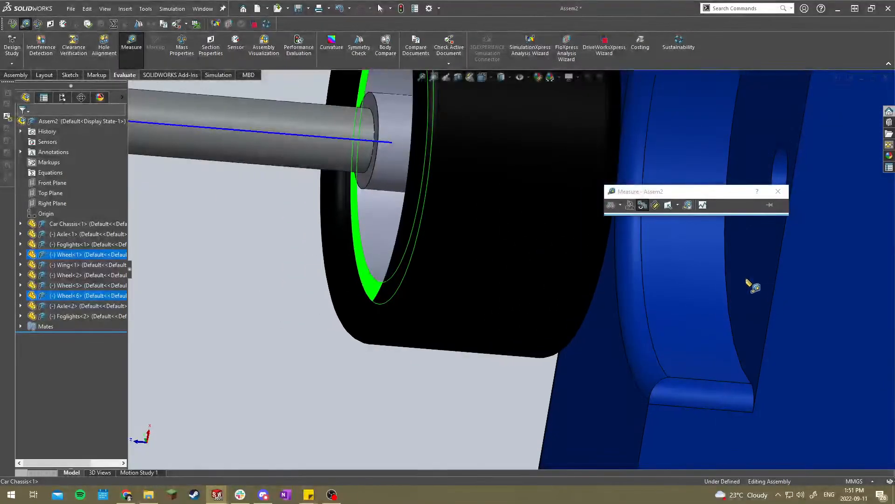
scroll(756, 285, "up", 4)
middle_click_drag(460, 266, 428, 266)
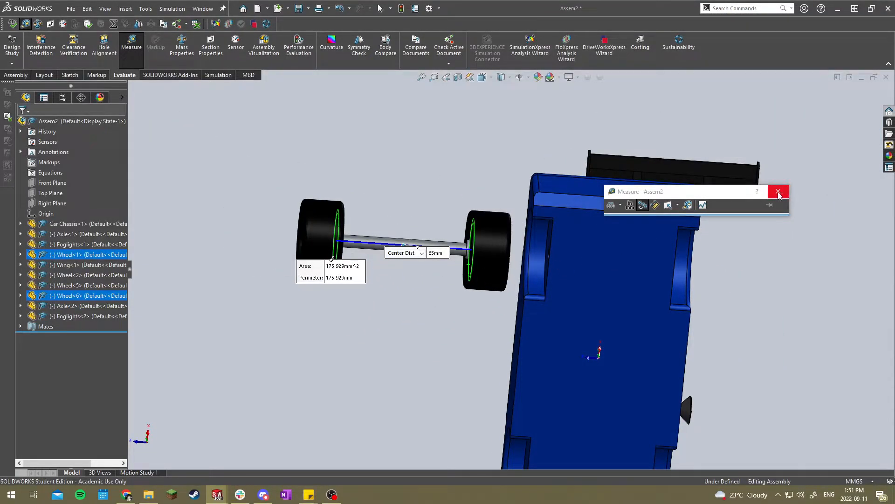
left_click(778, 192)
Slide Axle<2> with its wheels back through the chassis so that one wheel remains outside its wheel well.
left_click(424, 242)
left_click_drag(424, 242, 602, 259)
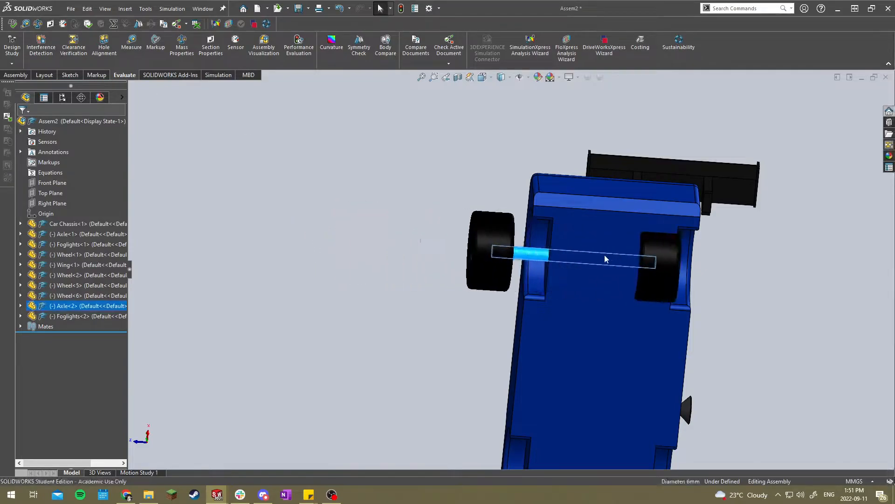
left_click(420, 310)
Add a 2.5 mm distance mate between Wheel<6>'s inner rim face and the flat inner face of its chassis wheel well.
middle_click_drag(419, 310, 466, 280)
scroll(513, 261, "down", 5)
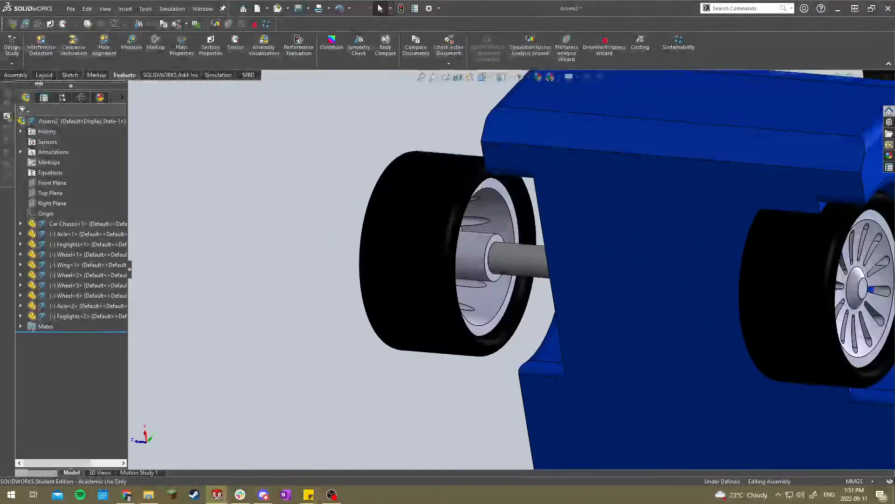
left_click(19, 75)
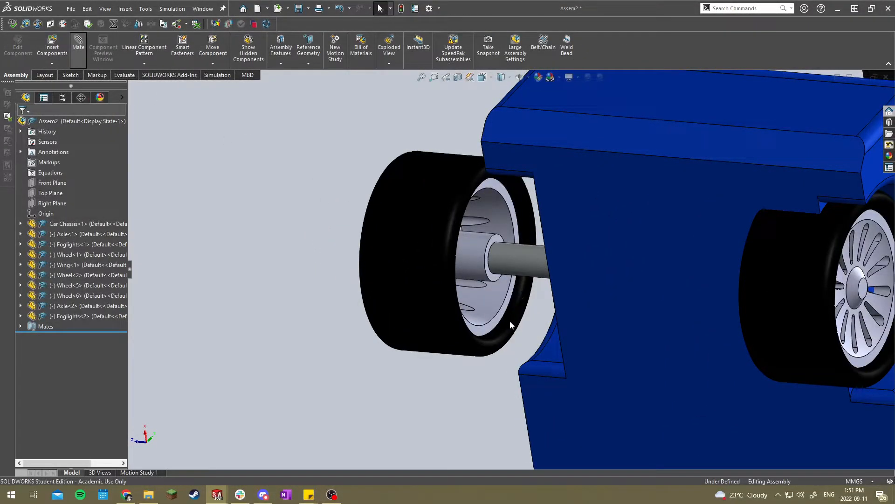
scroll(464, 300, "down", 5)
left_click(471, 304)
scroll(472, 304, "down", 2)
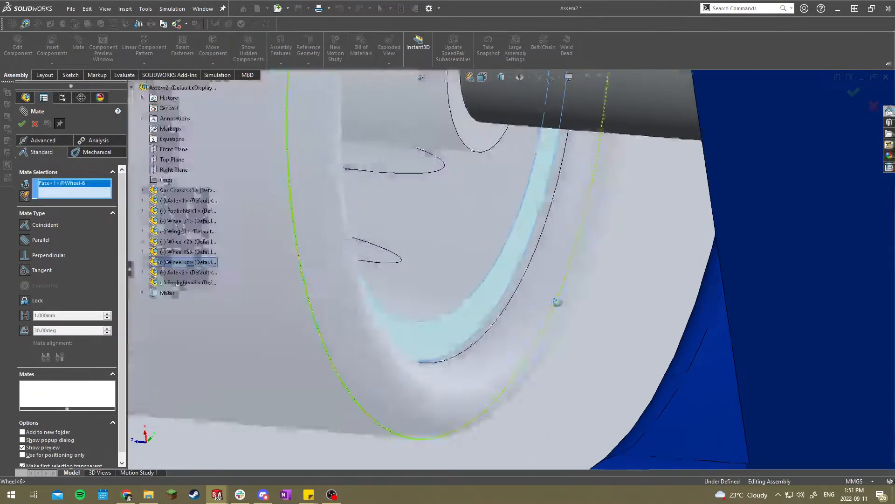
scroll(648, 295, "up", 6)
left_click(693, 293)
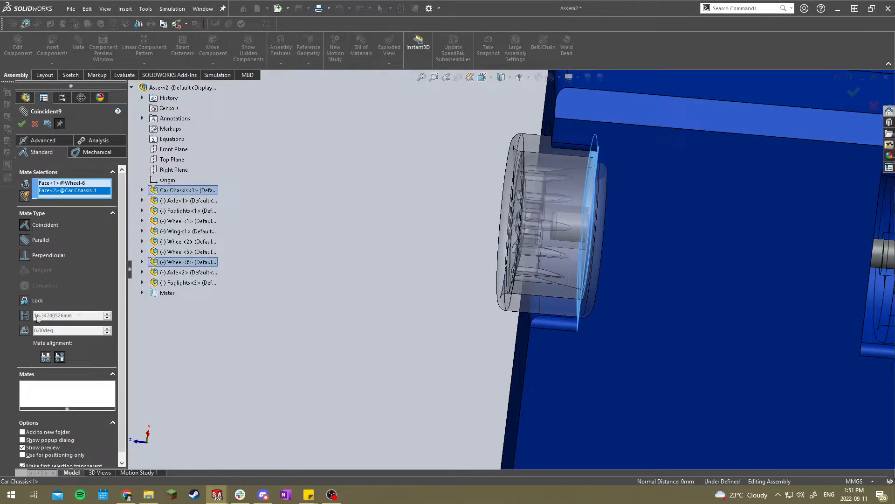
middle_click_drag(552, 240, 550, 226)
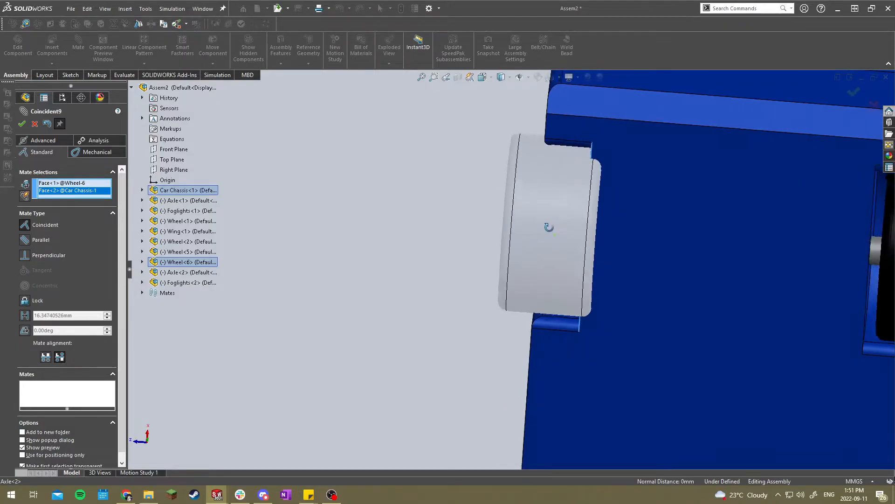
left_click(24, 316)
type("2.")
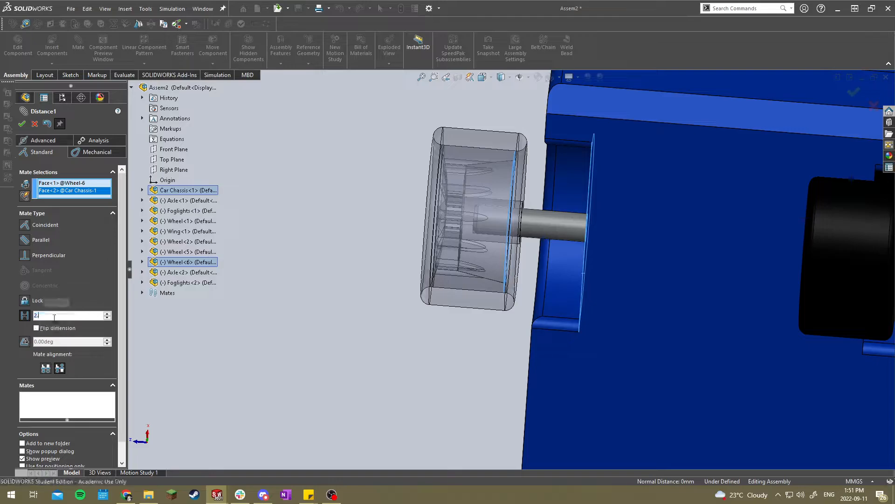
type("5")
key("Return")
scroll(508, 219, "up", 3)
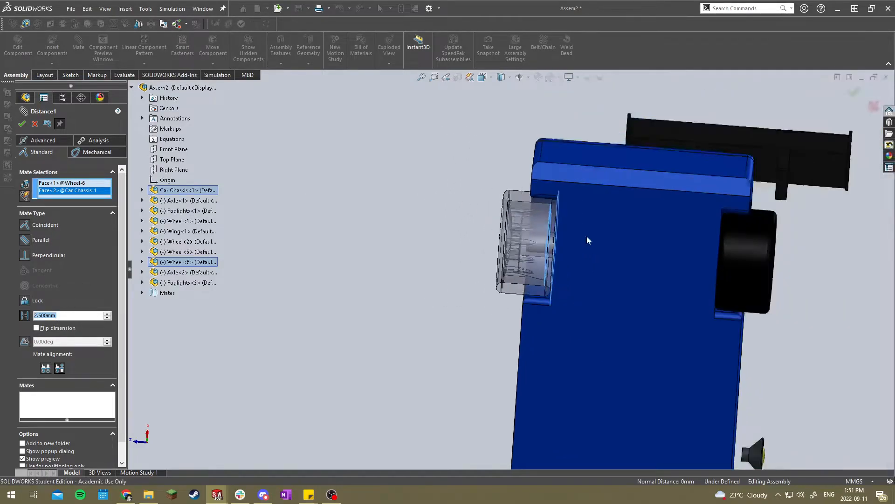
scroll(638, 256, "down", 4)
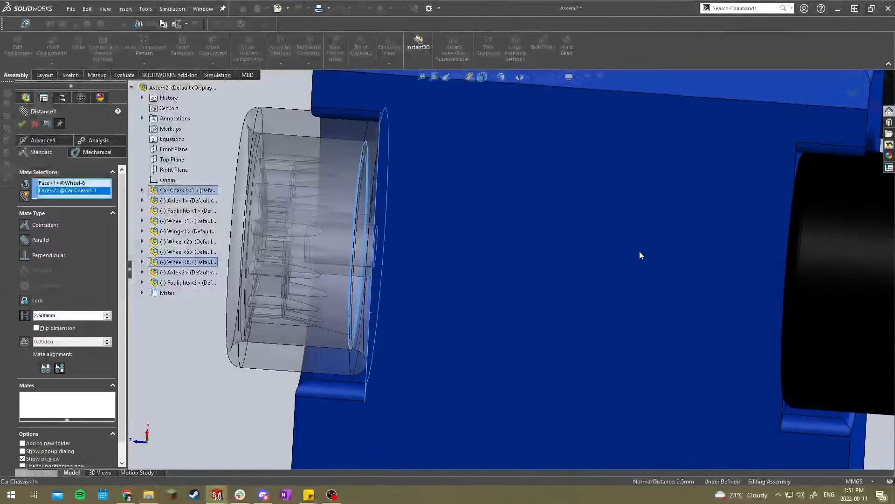
left_click(22, 124)
left_click(22, 124)
Inspect how Axle<2>'s wheels sit in the chassis wheel wells from below and from the side, and review the assembly's mates.
scroll(388, 207, "up", 5)
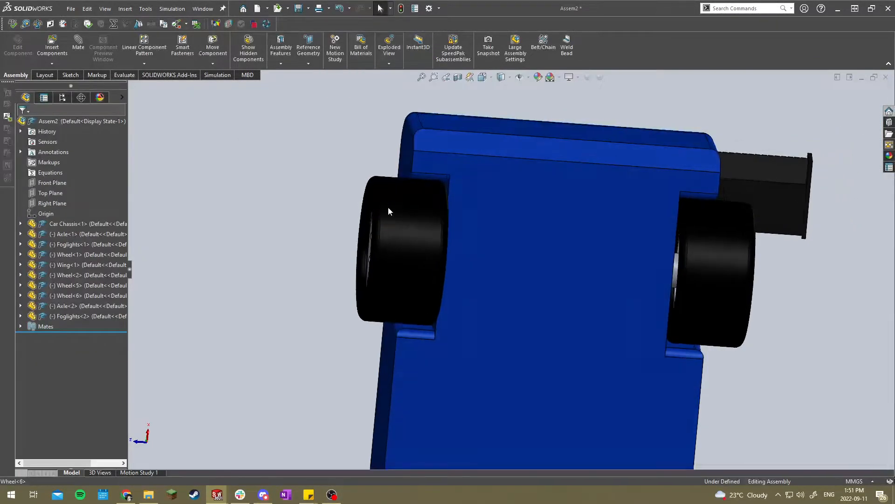
key("space")
left_click(422, 314)
scroll(495, 144, "down", 5)
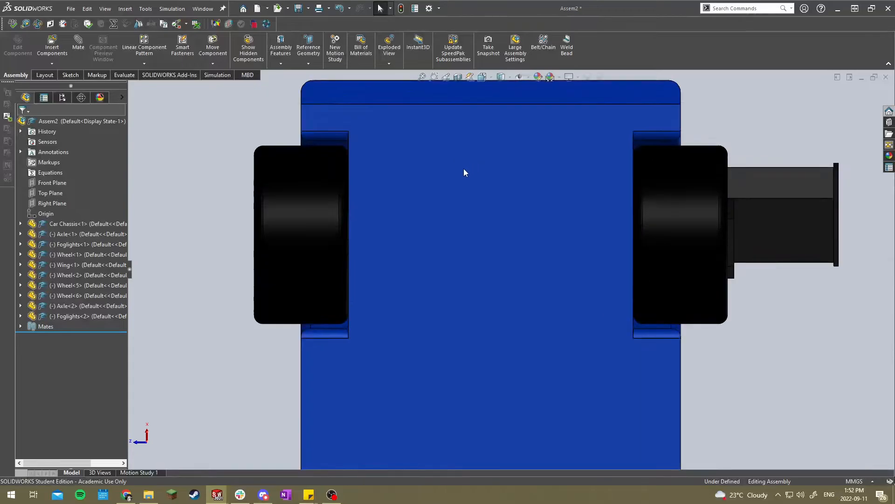
middle_click_drag(362, 180, 463, 186)
scroll(464, 186, "up", 5)
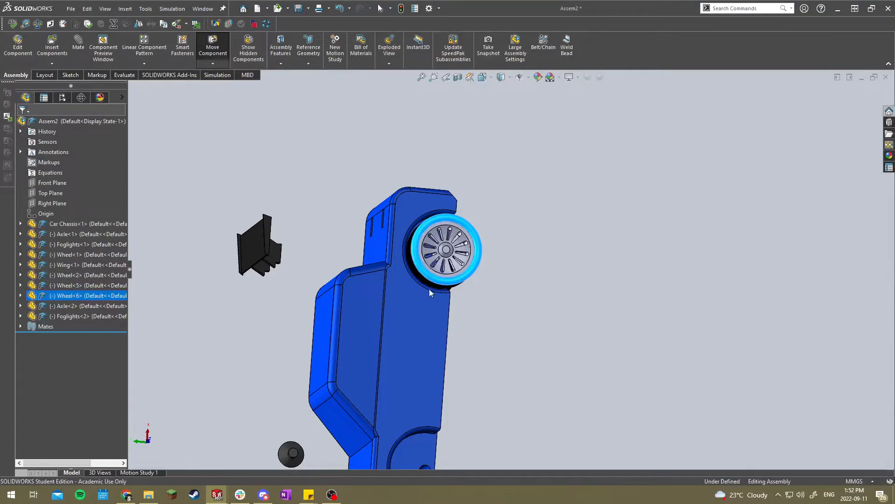
middle_click_drag(372, 215, 295, 282)
scroll(294, 279, "down", 3)
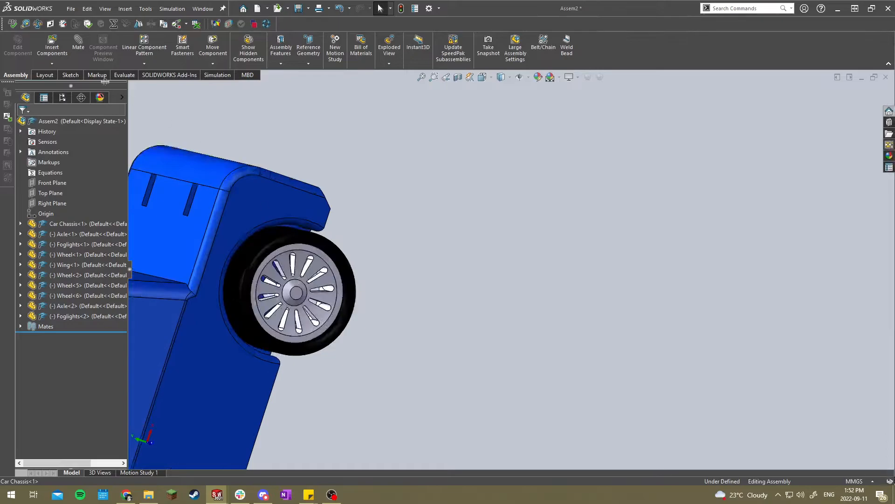
left_click(22, 325)
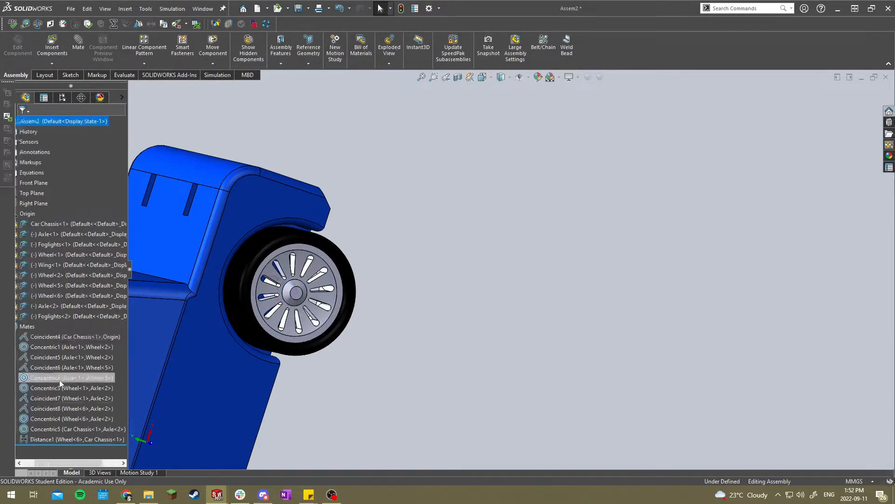
left_click(23, 326)
left_click(277, 303)
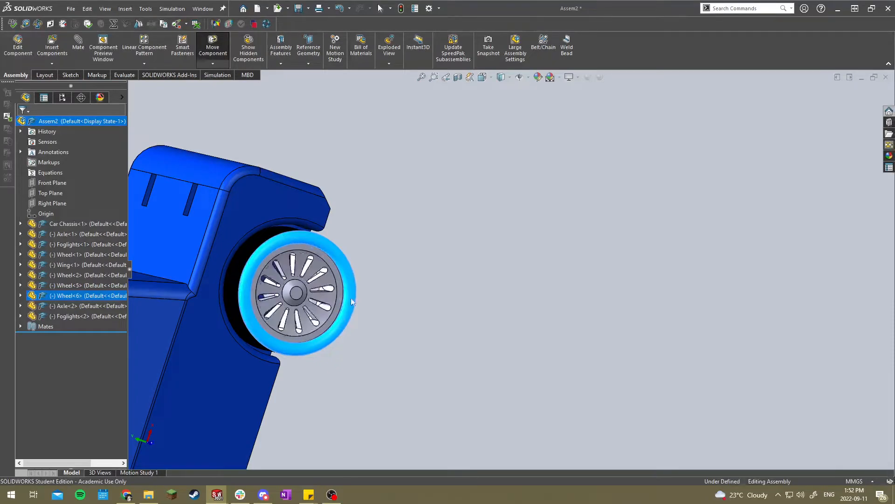
left_click(400, 315)
Mate Axle<1>'s cylindrical face concentric with the open axle hole in the chassis.
scroll(399, 315, "up", 5)
scroll(310, 379, "down", 4)
left_click(413, 312)
scroll(494, 330, "up", 2)
scroll(588, 282, "down", 6)
left_click(560, 252, "ctrl")
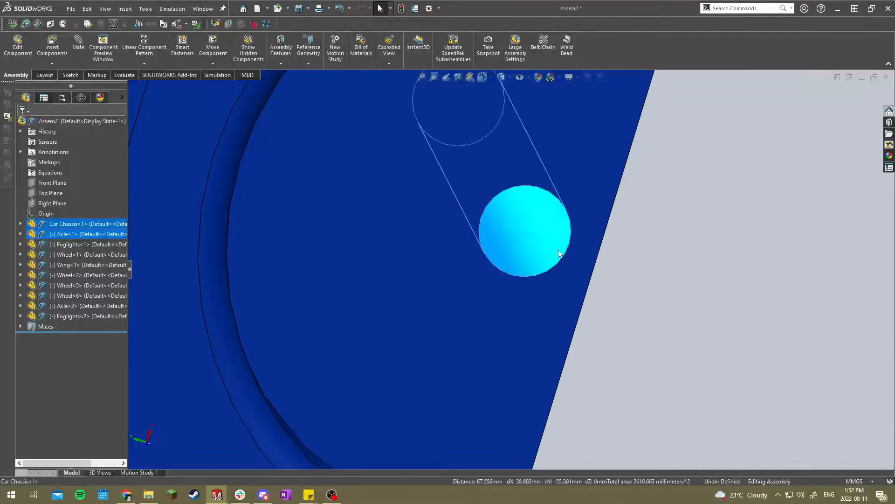
left_click(78, 46)
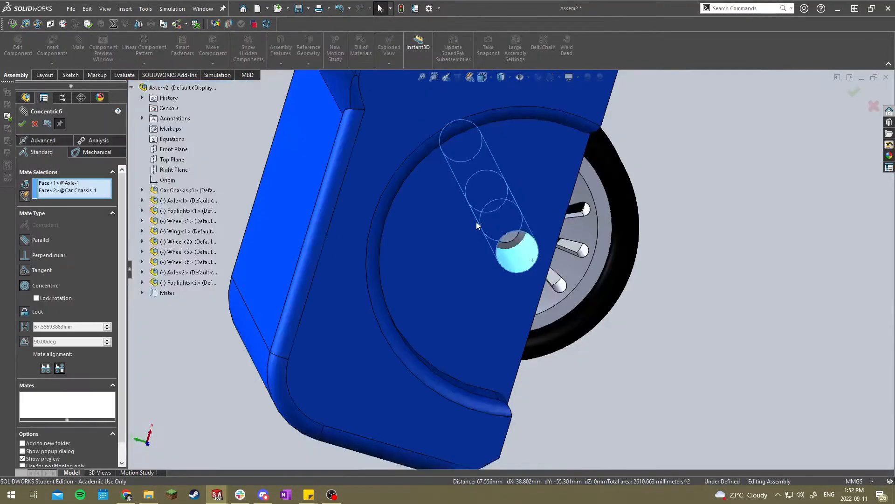
scroll(476, 222, "up", 2)
middle_click_drag(304, 195, 0, 148)
left_click(21, 124)
Set a 2.5 mm distance mate between Wheel<2>'s inner rim face and the flat inner face of its chassis wheel well.
middle_click_drag(468, 178, 354, 215)
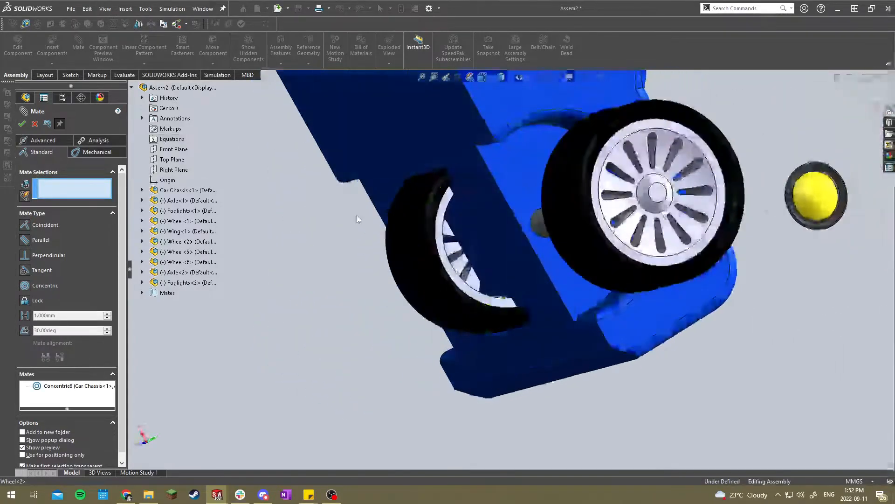
scroll(485, 301, "down", 5)
left_click(497, 326)
scroll(493, 324, "up", 5)
middle_click_drag(494, 324, 497, 286)
left_click(372, 343)
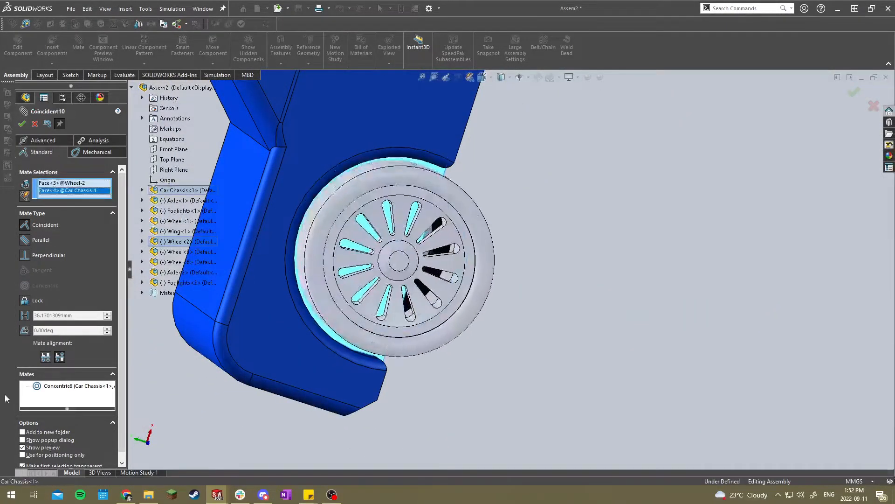
left_click(26, 315)
type("2.5")
key("Return")
Try the aligned option, then restore anti-aligned with the dimension unflipped, and accept Wheel<2>'s distance mate.
middle_click_drag(394, 257, 274, 235)
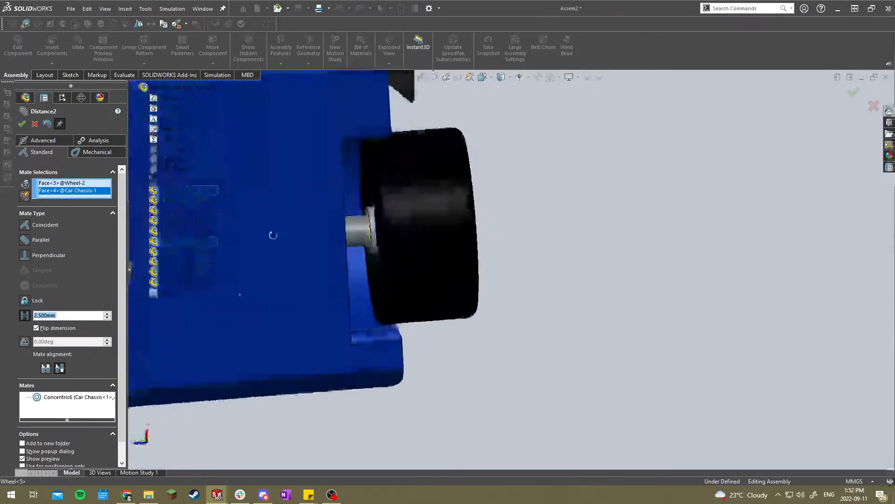
scroll(275, 235, "up", 4)
scroll(280, 243, "down", 8)
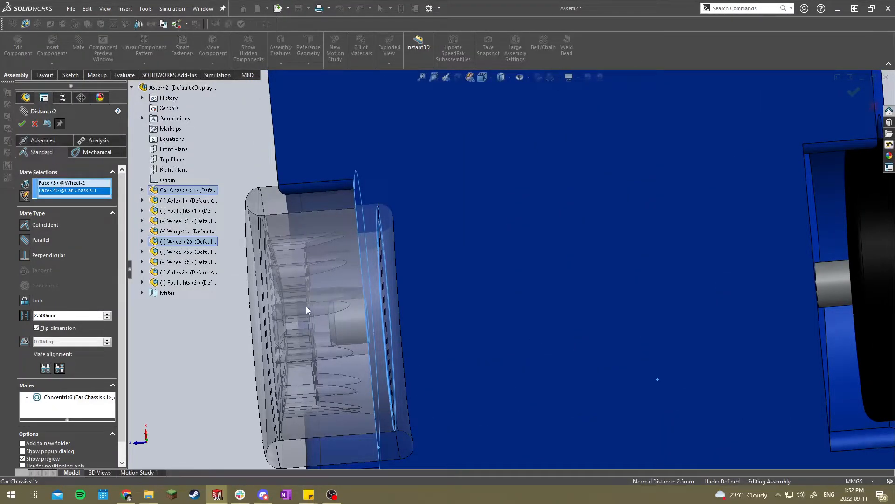
left_click(45, 369)
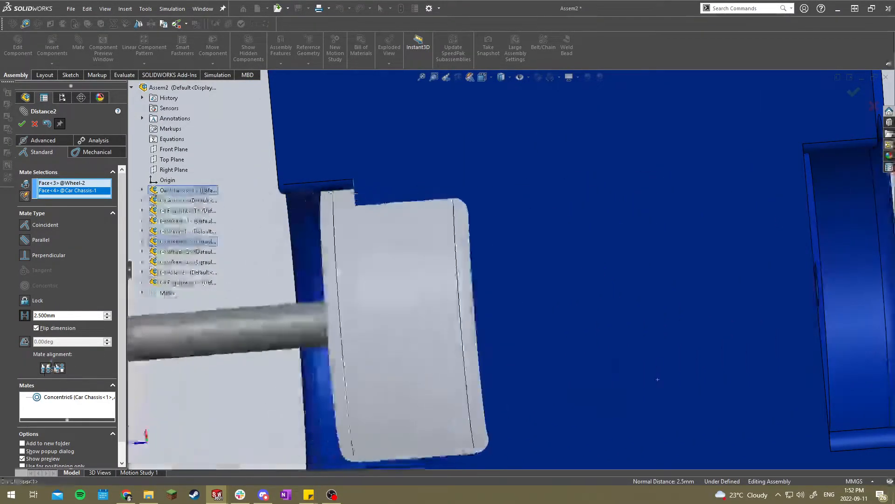
left_click(503, 254)
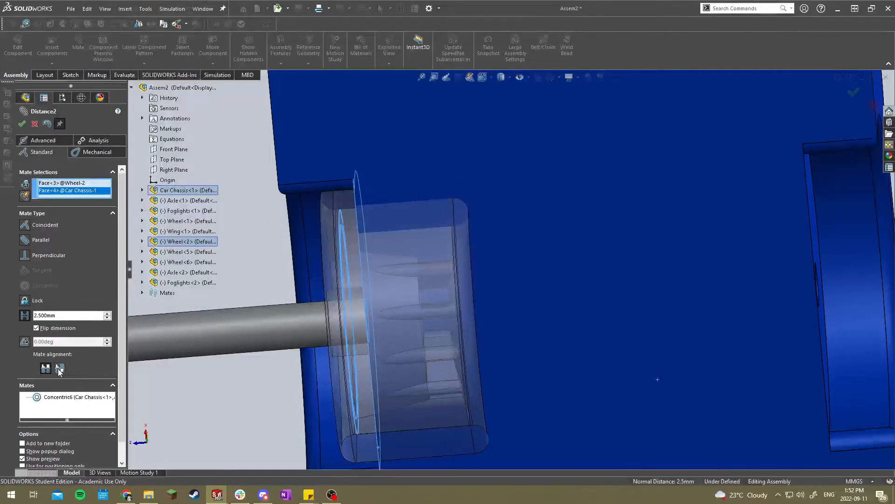
left_click(59, 368)
left_click(504, 254)
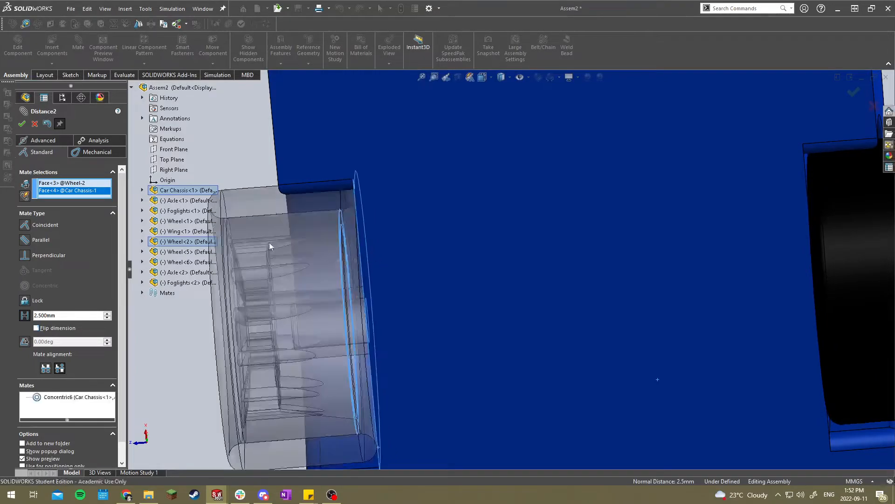
scroll(326, 247, "down", 5)
left_click(23, 124)
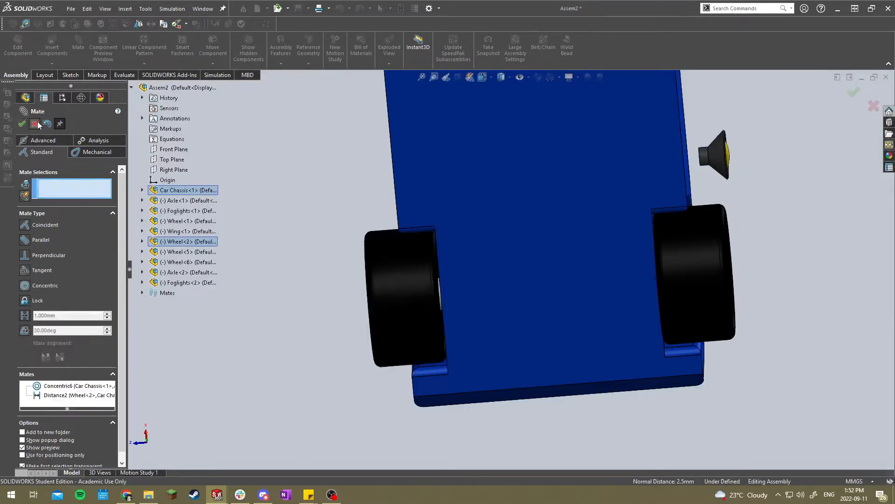
left_click(38, 125)
Examine the wheels around the whole car and the mounting tabs under the wing.
scroll(510, 233, "up", 5)
middle_click_drag(510, 234, 611, 281)
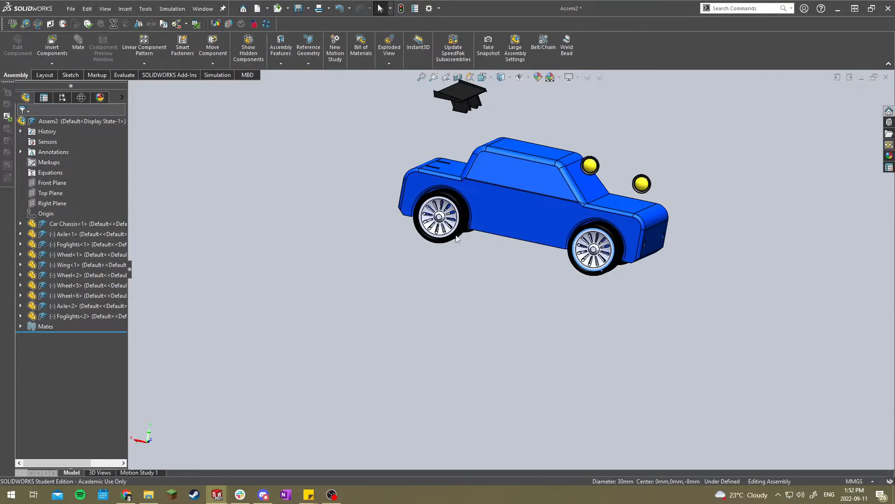
middle_click_drag(472, 197, 396, 193)
scroll(510, 198, "down", 5)
middle_click_drag(526, 213, 581, 192)
scroll(609, 218, "down", 5)
scroll(579, 194, "up", 3)
middle_click_drag(345, 258, 334, 285)
scroll(421, 287, "up", 2)
scroll(413, 234, "down", 3)
middle_click_drag(413, 233, 377, 207)
scroll(414, 235, "down", 5)
scroll(341, 195, "down", 2)
scroll(304, 191, "up", 4)
scroll(428, 238, "down", 6)
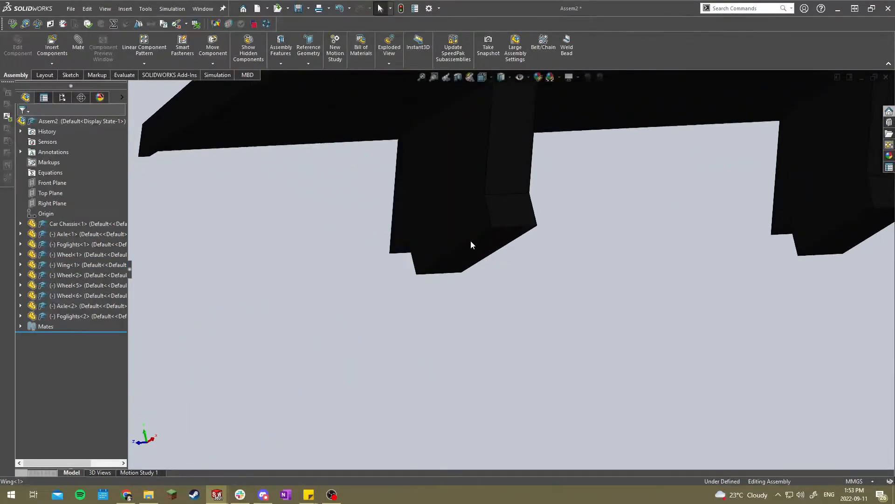
Mate the bottom face of a wing mounting tab coincident with the floor of a rear chassis slot.
left_click(488, 244)
left_click(462, 233)
left_click(511, 211)
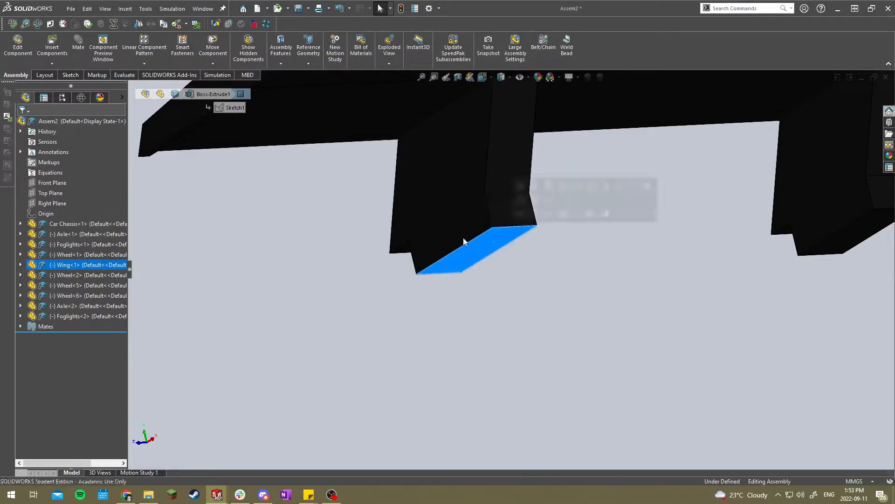
left_click(469, 239)
left_click(499, 240)
left_click(485, 234)
left_click(530, 241)
left_click(463, 228)
left_click(514, 216)
left_click(502, 268)
middle_click_drag(502, 268, 482, 251)
left_click(482, 251)
scroll(503, 280, "up", 5)
middle_click_drag(520, 299, 565, 373)
scroll(567, 375, "down", 10)
scroll(514, 205, "up", 4)
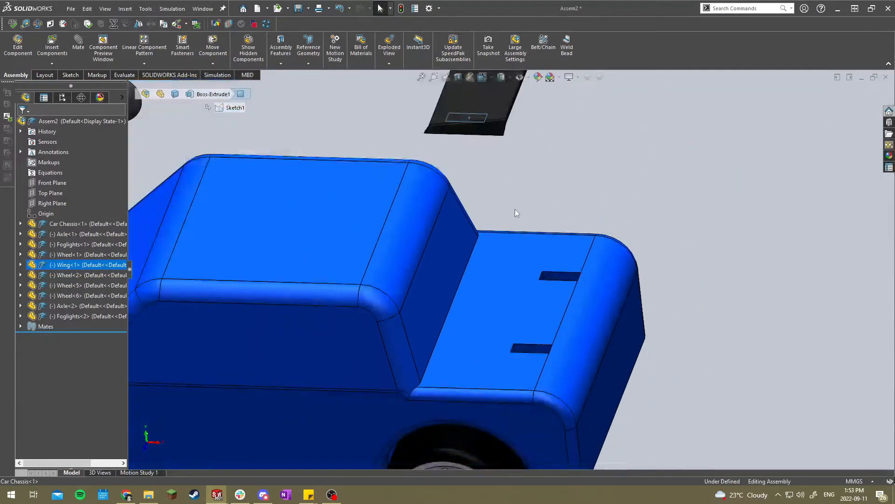
scroll(547, 391, "down", 10)
left_click(525, 379, "ctrl")
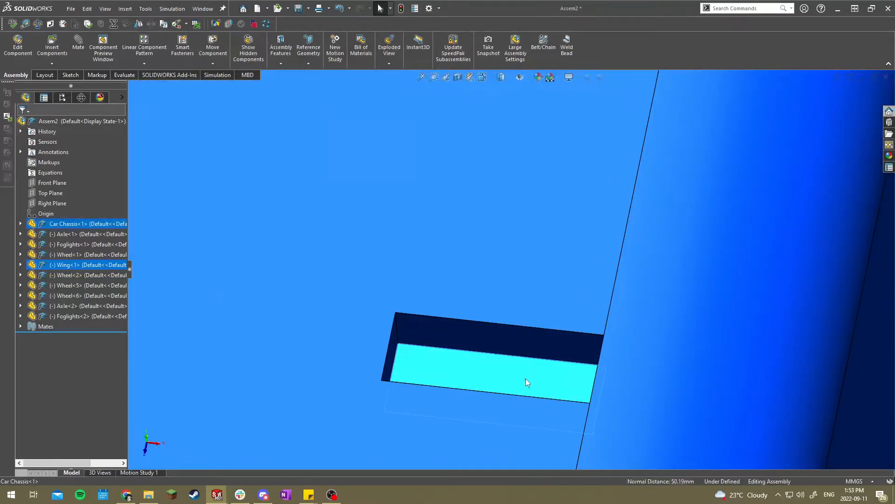
left_click(82, 51)
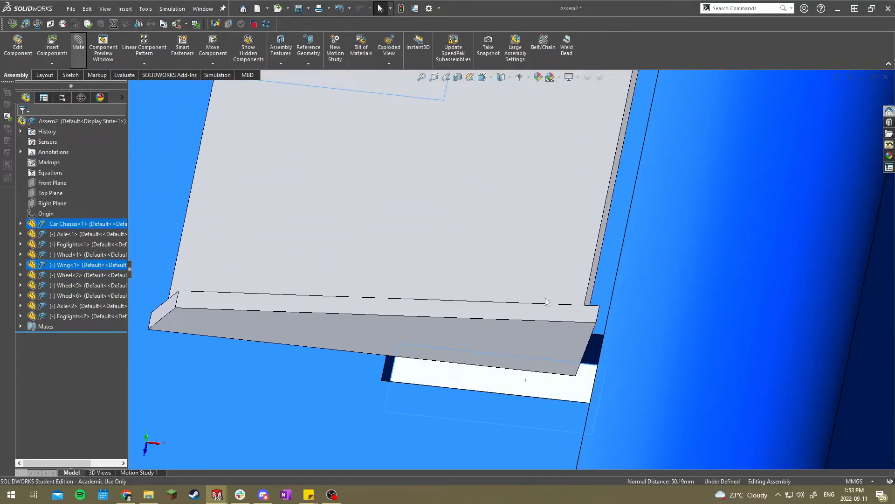
left_click(20, 125)
Mate the side face of a wing mounting tab coincident with the side wall of its chassis slot.
middle_click_drag(391, 349, 390, 294)
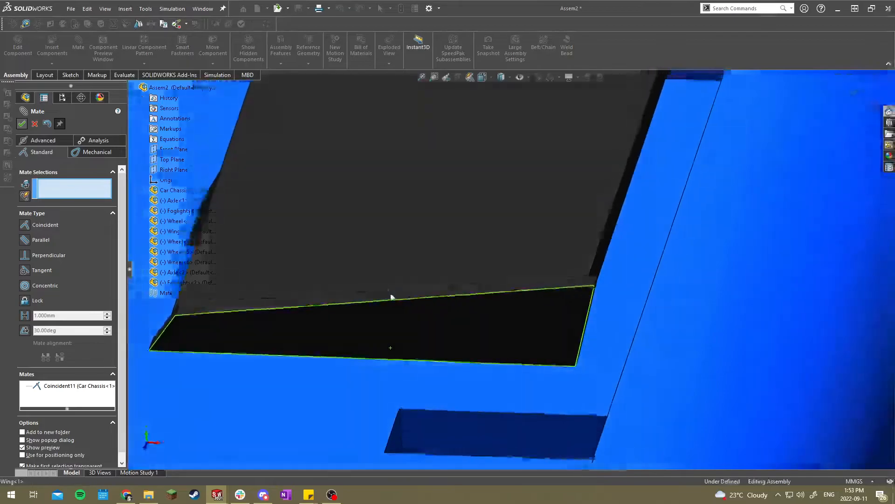
scroll(426, 338, "up", 4)
middle_click_drag(428, 348, 430, 302)
scroll(430, 302, "up", 3)
scroll(490, 137, "down", 5)
left_click(491, 138)
scroll(491, 138, "down", 3)
middle_click_drag(491, 138, 290, 296)
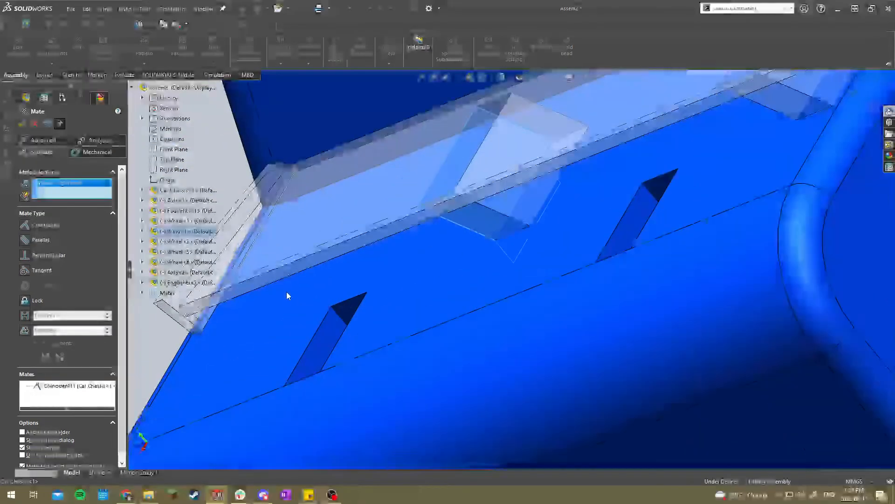
left_click(331, 333)
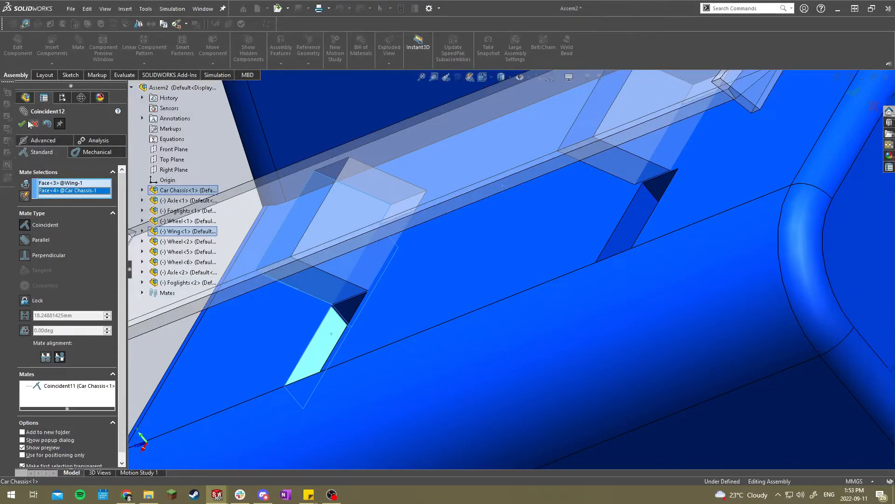
left_click(22, 124)
Mate a third wing mounting tab face coincident with the matching chassis face to fix the wing's remaining direction.
scroll(438, 247, "up", 5)
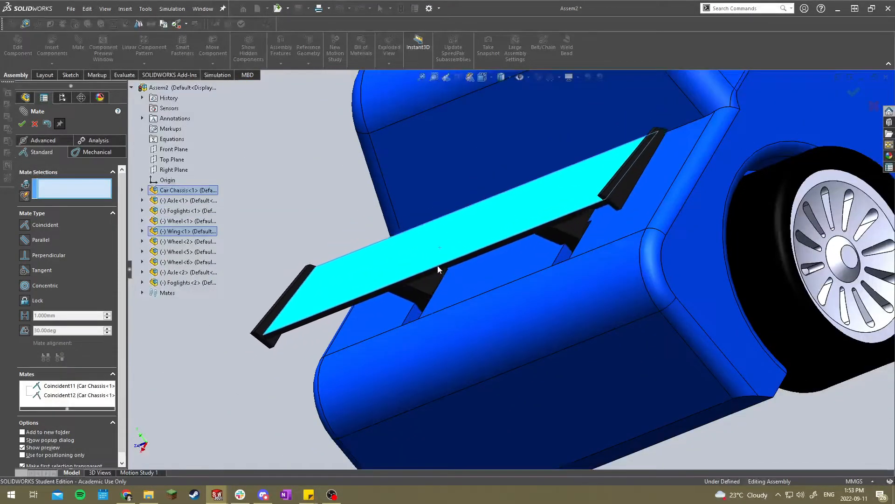
scroll(425, 306, "down", 5)
left_click(467, 280)
middle_click_drag(467, 279, 536, 330)
left_click(538, 329)
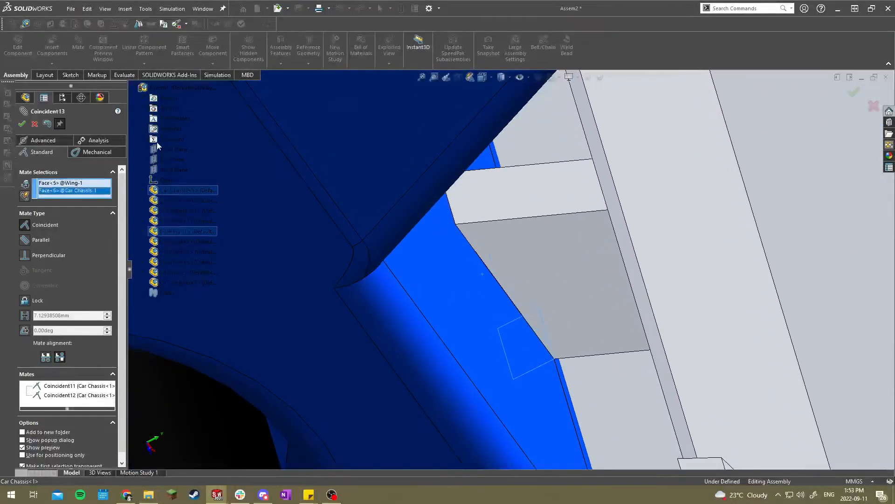
left_click(22, 124)
scroll(526, 265, "up", 6)
middle_click_drag(533, 267, 545, 284)
scroll(524, 146, "up", 3)
scroll(545, 284, "up", 3)
scroll(285, 250, "down", 6)
scroll(375, 240, "up", 4)
middle_click_drag(377, 241, 469, 264)
scroll(468, 265, "down", 5)
scroll(492, 233, "up", 3)
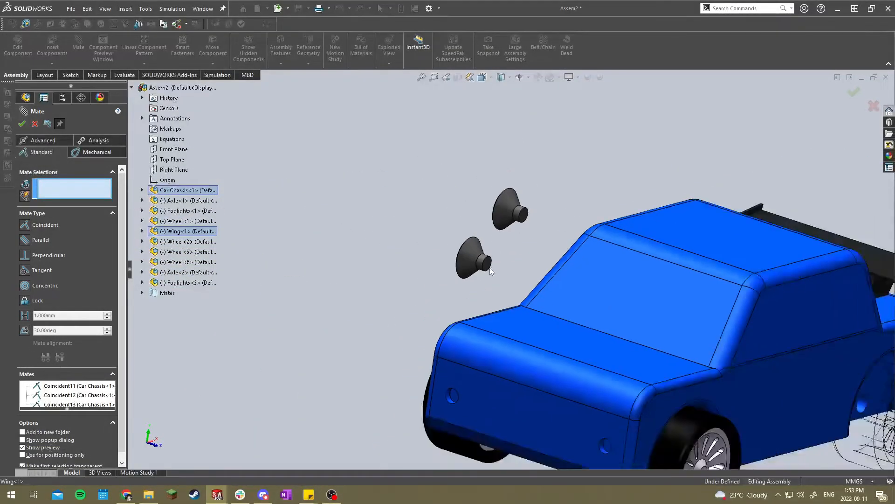
scroll(494, 277, "up", 3)
scroll(520, 245, "down", 6)
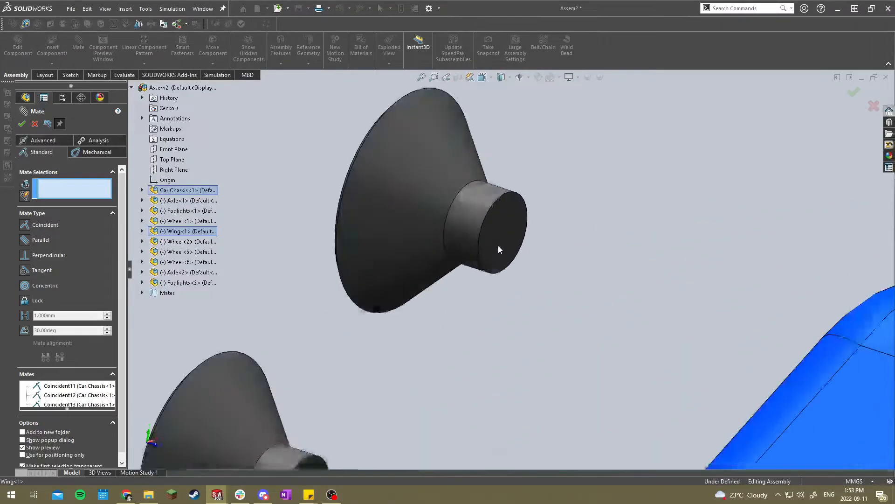
left_click(470, 226)
scroll(476, 232, "up", 5)
middle_click_drag(476, 231, 494, 335)
scroll(453, 407, "down", 4)
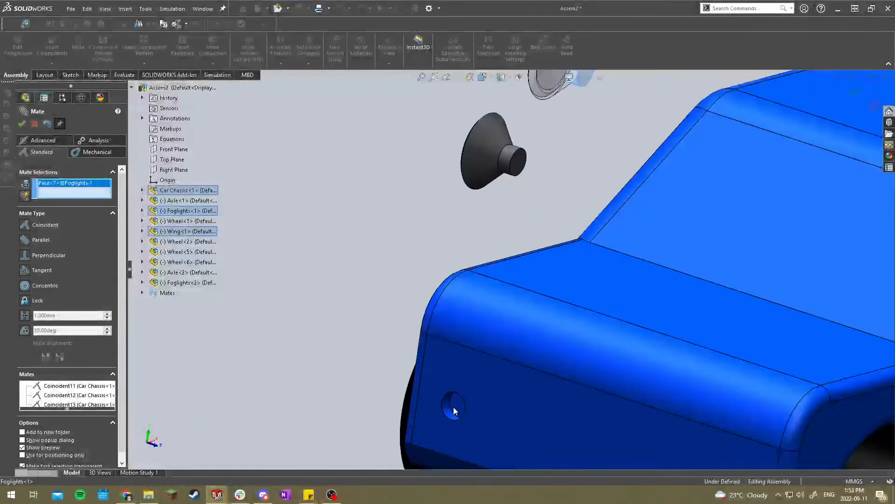
scroll(453, 405, "down", 8)
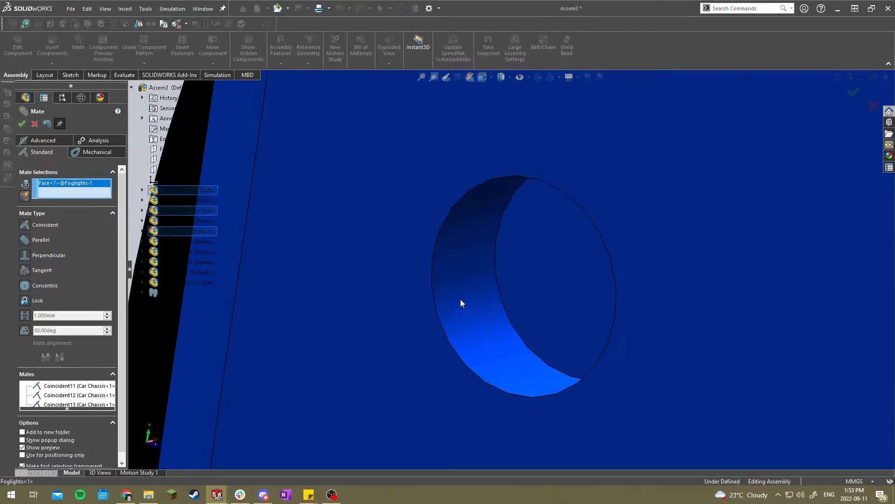
left_click(460, 300)
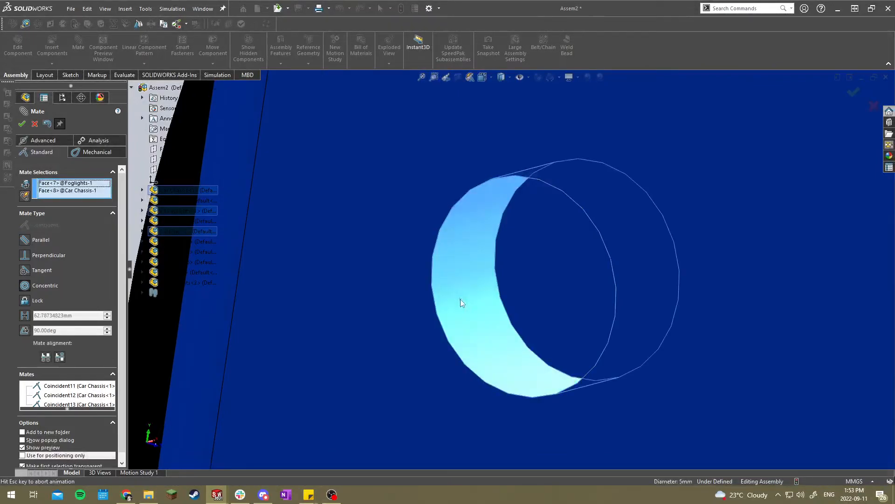
scroll(460, 299, "up", 12)
middle_click_drag(460, 295, 415, 291)
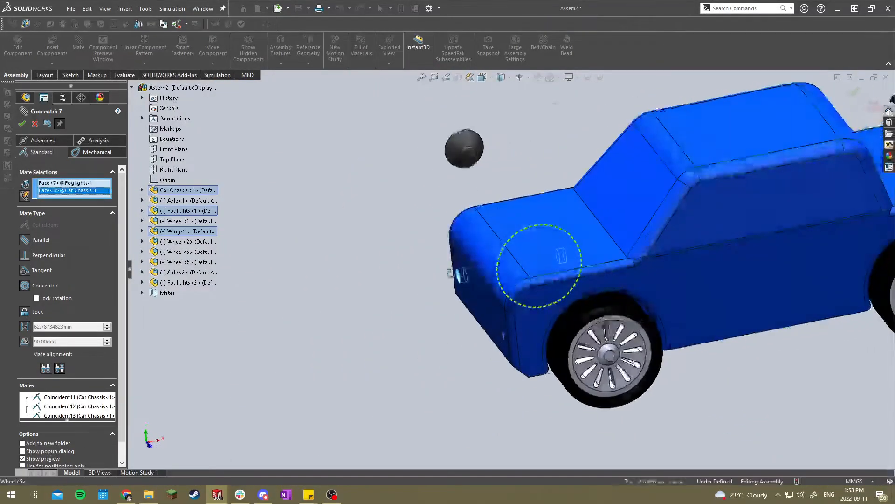
left_click(34, 123)
Mate the flat end face of Foglights<1>'s stem coincident with the floor of a front chassis hole.
scroll(478, 178, "up", 10)
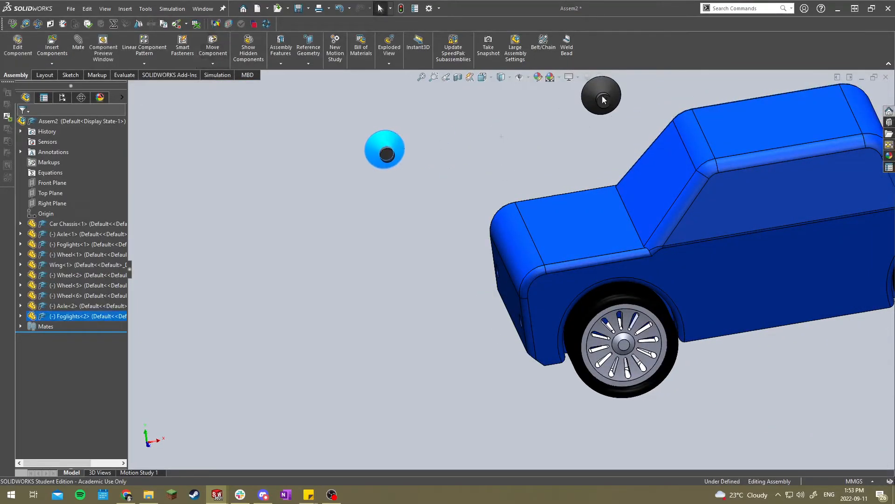
scroll(420, 219, "down", 5)
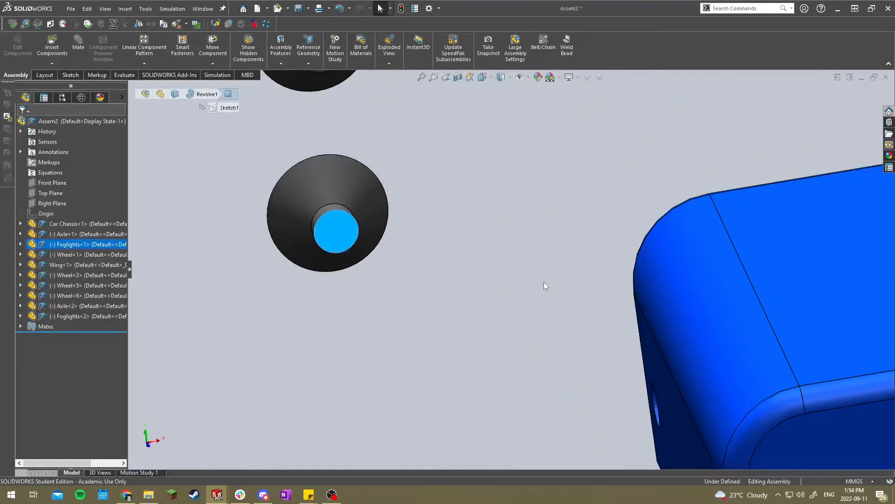
scroll(543, 286, "up", 5)
scroll(594, 302, "down", 8)
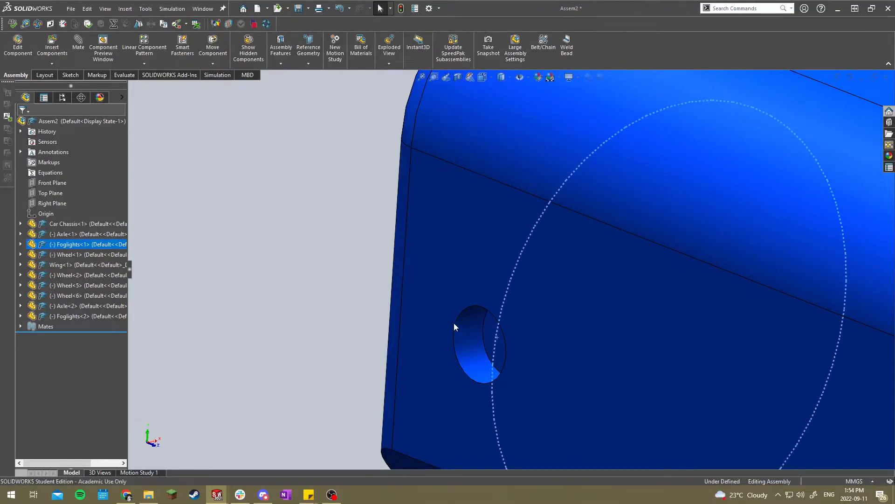
left_click(490, 339)
scroll(494, 329, "down", 3)
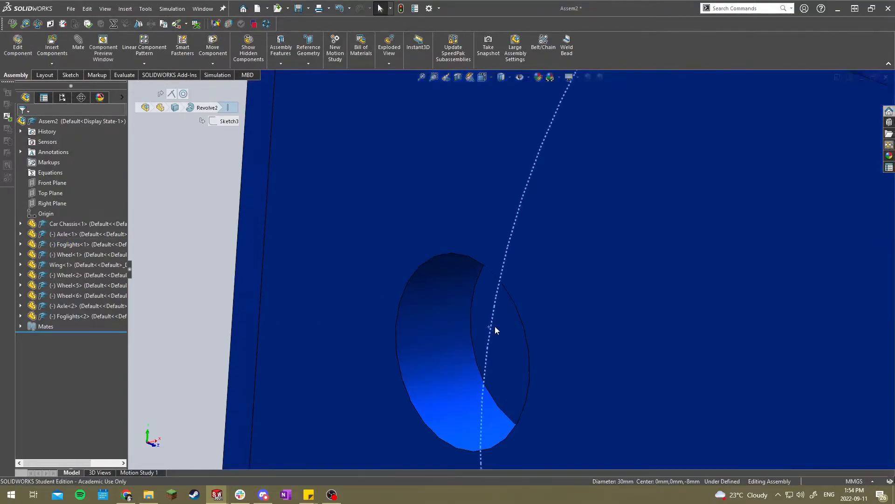
left_click(523, 303)
scroll(522, 302, "up", 8)
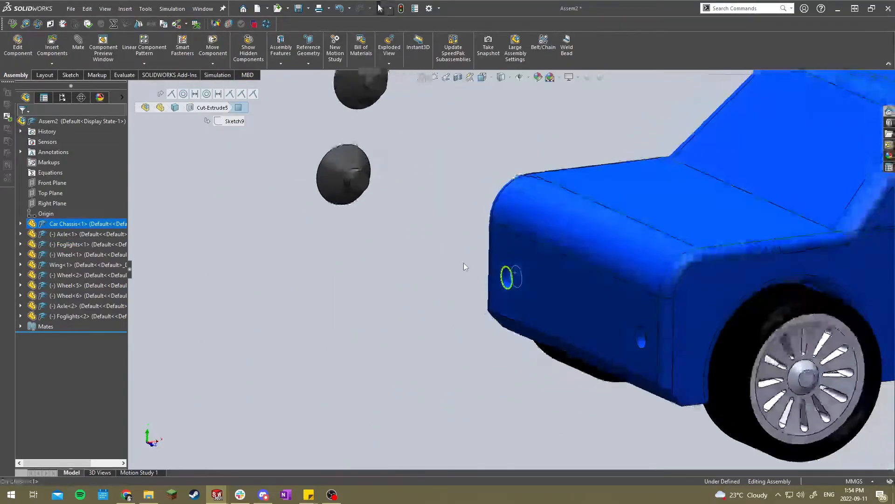
scroll(385, 197, "down", 2)
left_click(374, 190)
middle_click_drag(368, 196, 398, 199)
left_click(397, 199)
left_click(386, 191)
scroll(481, 278, "up", 1)
middle_click_drag(481, 278, 486, 275)
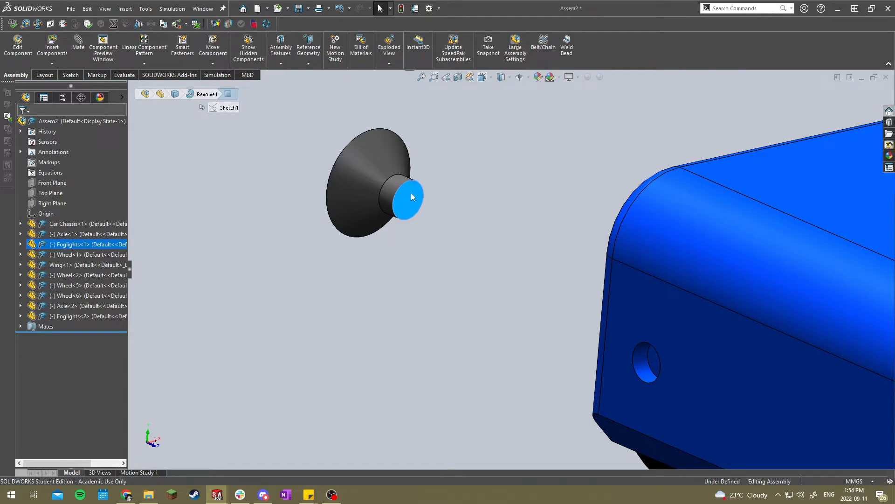
left_click(657, 359, "ctrl")
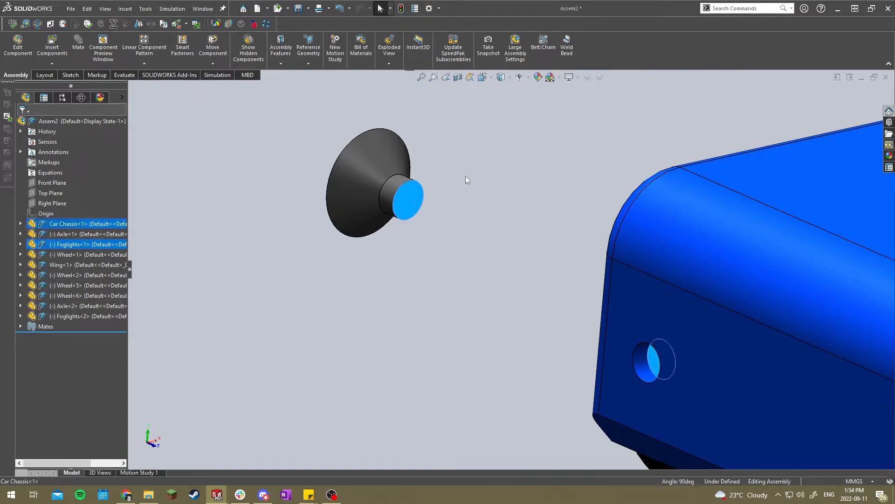
left_click(78, 45)
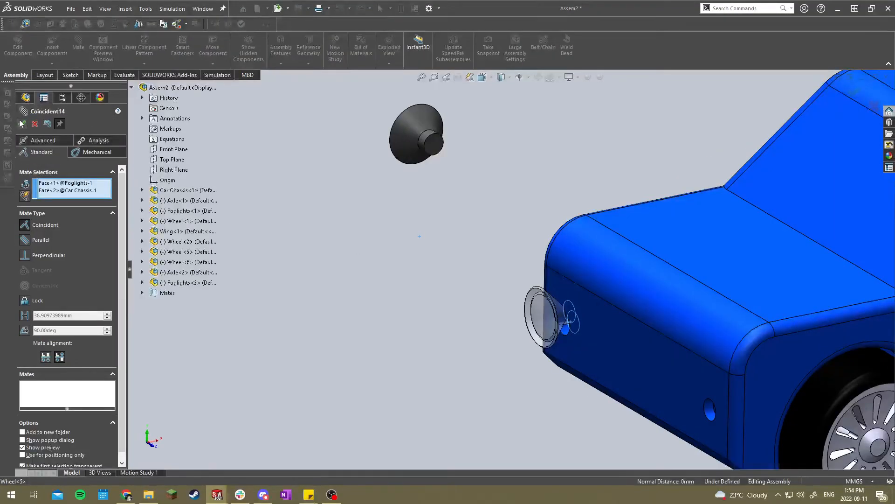
left_click(21, 124)
Mate the cylindrical stem of Foglights<1> concentric with the same front chassis hole, using aligned orientation.
scroll(603, 275, "down", 5)
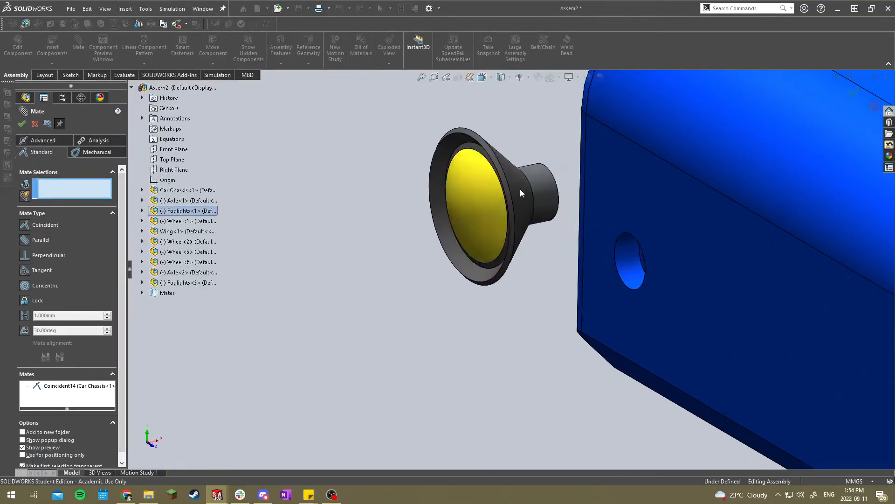
left_click(542, 183)
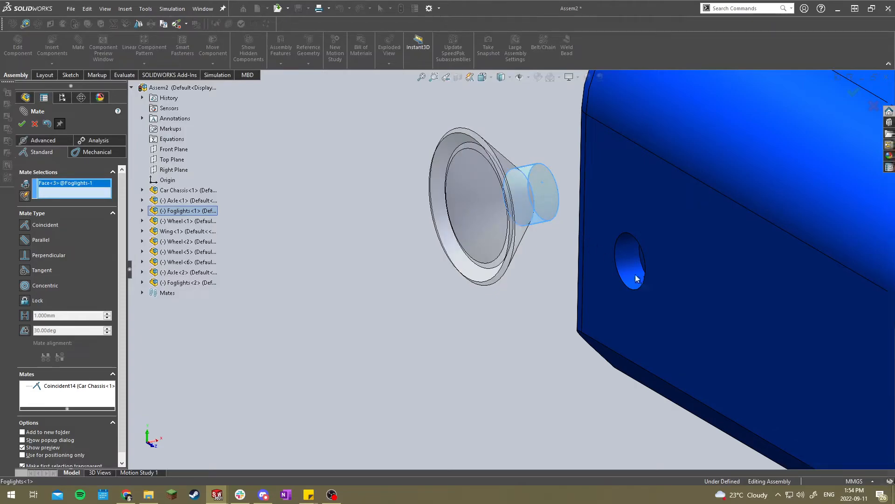
left_click(625, 264)
left_click(626, 225)
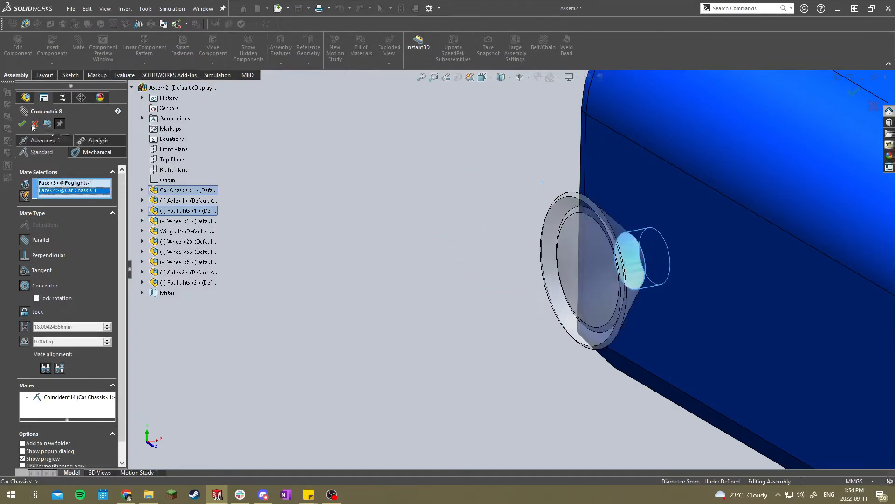
Mate the cylindrical stem of Foglights<2> concentric with the other front chassis hole, using aligned orientation.
scroll(553, 212, "up", 9)
middle_click_drag(553, 212, 550, 189)
scroll(468, 161, "down", 9)
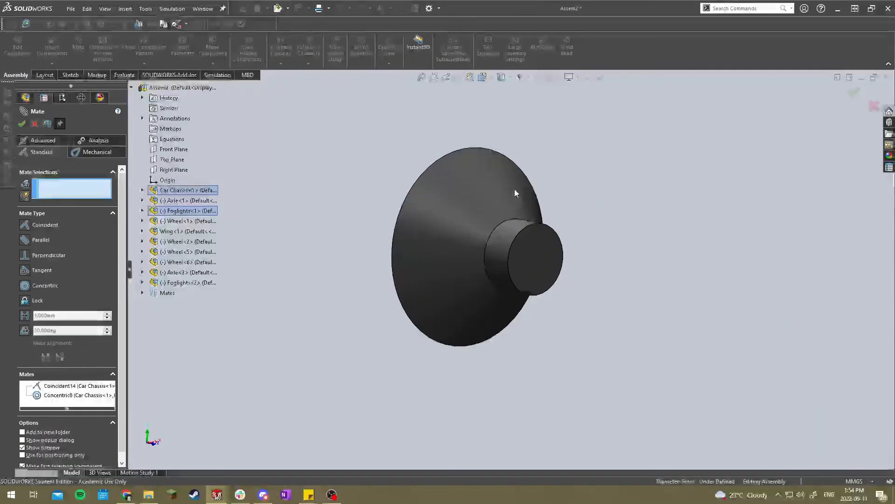
left_click(505, 245)
scroll(507, 245, "up", 4)
scroll(606, 326, "up", 5)
scroll(444, 311, "down", 9)
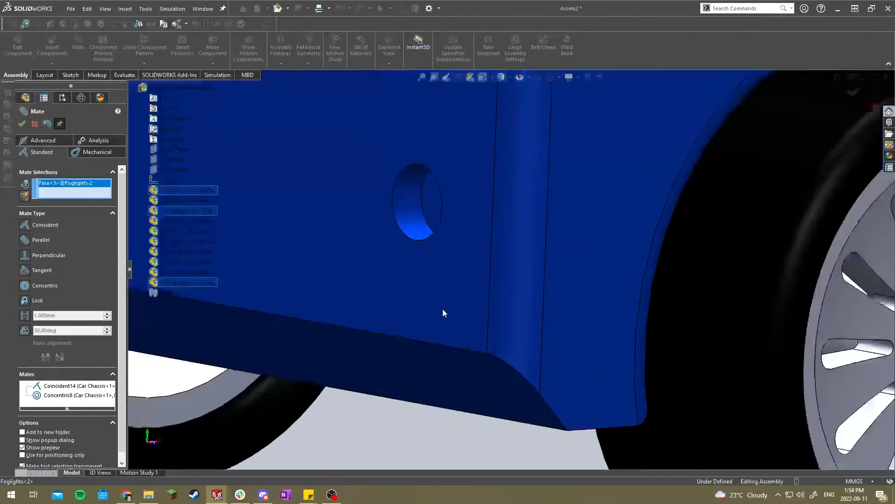
left_click(409, 227)
scroll(416, 217, "up", 5)
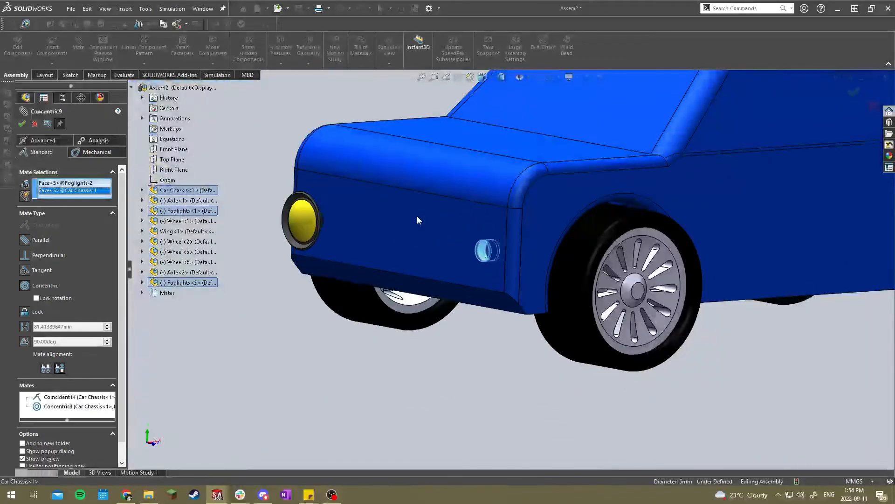
middle_click_drag(416, 217, 425, 231)
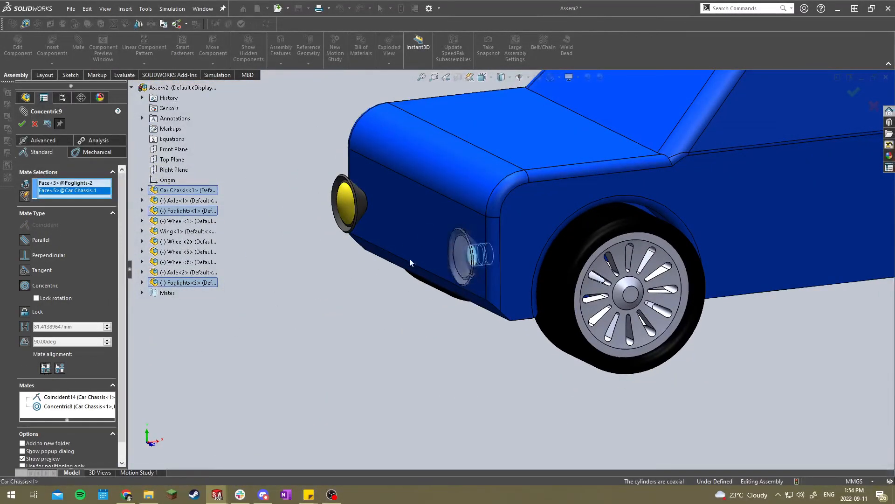
left_click(23, 124)
Pull Foglights<2> out of its hole, mate its stem's end face coincident with the hole floor, and finish mating.
middle_click_drag(347, 228, 280, 252)
left_click_drag(294, 292, 228, 298)
scroll(227, 296, "down", 4)
left_click(358, 281)
middle_click_drag(357, 281, 536, 258)
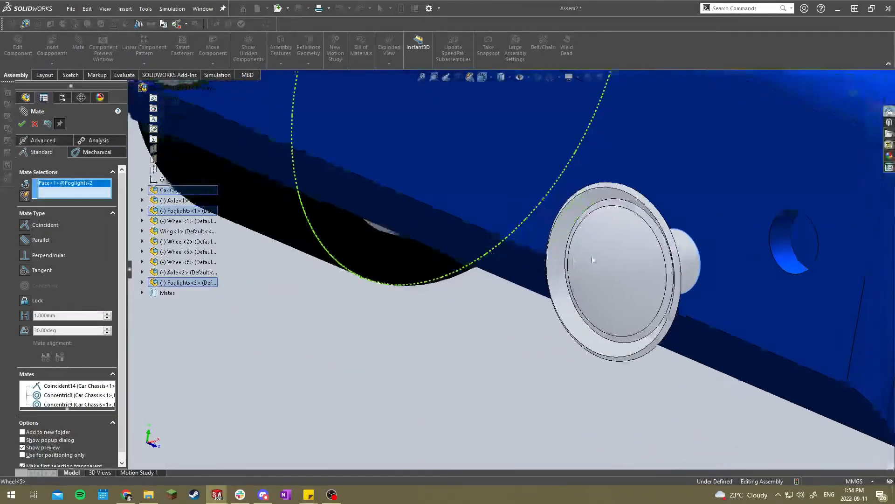
left_click(802, 240)
left_click(22, 124)
left_click(34, 124)
Examine the completed car assembly as a whole in an isometric view.
scroll(390, 203, "up", 9)
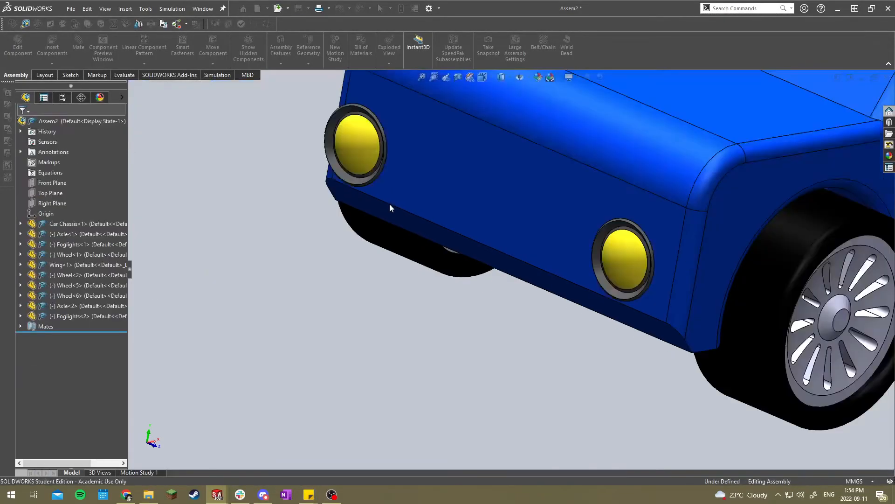
scroll(406, 208, "up", 3)
middle_click_drag(565, 247, 545, 223)
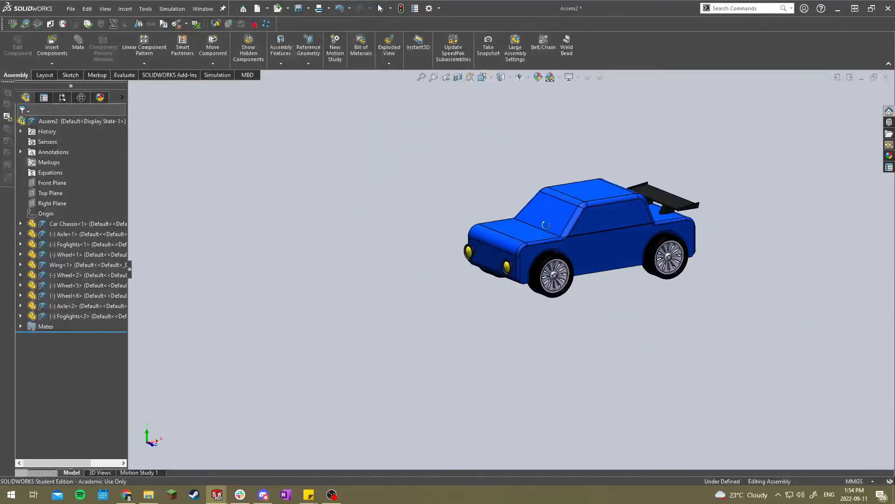
key("space")
left_click(373, 273)
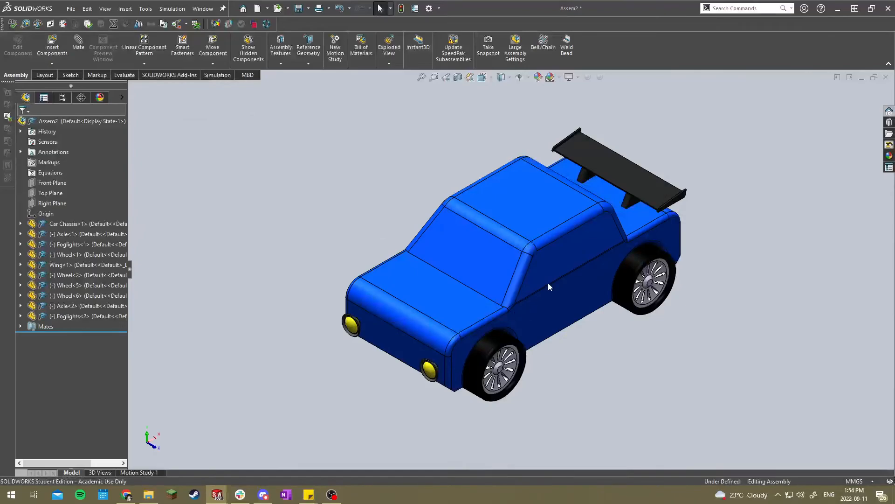
middle_click_drag(496, 361, 520, 228)
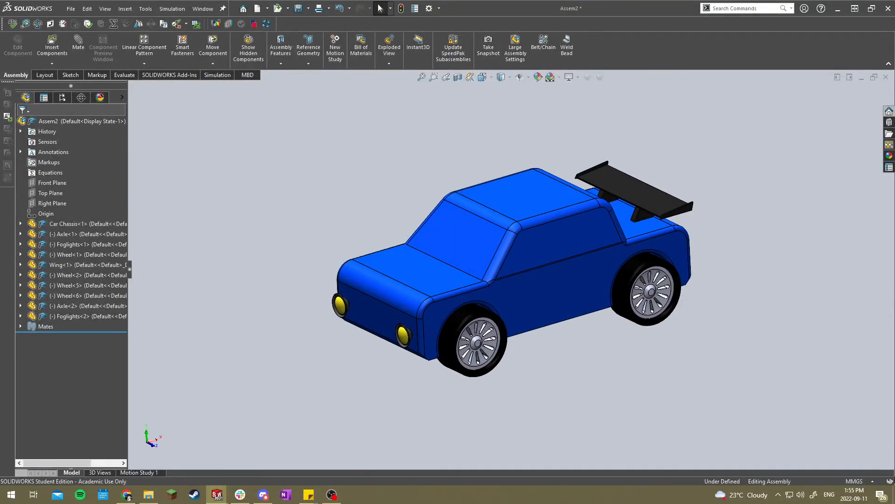